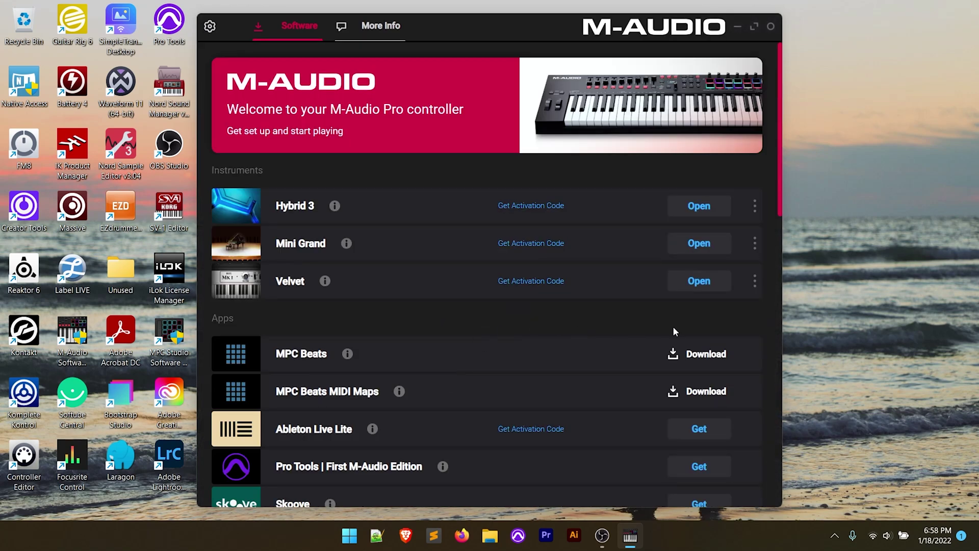
Scroll down the Software list past MPC Beats and MPC Beats MIDI Maps.
scroll(673, 329, "down", 3)
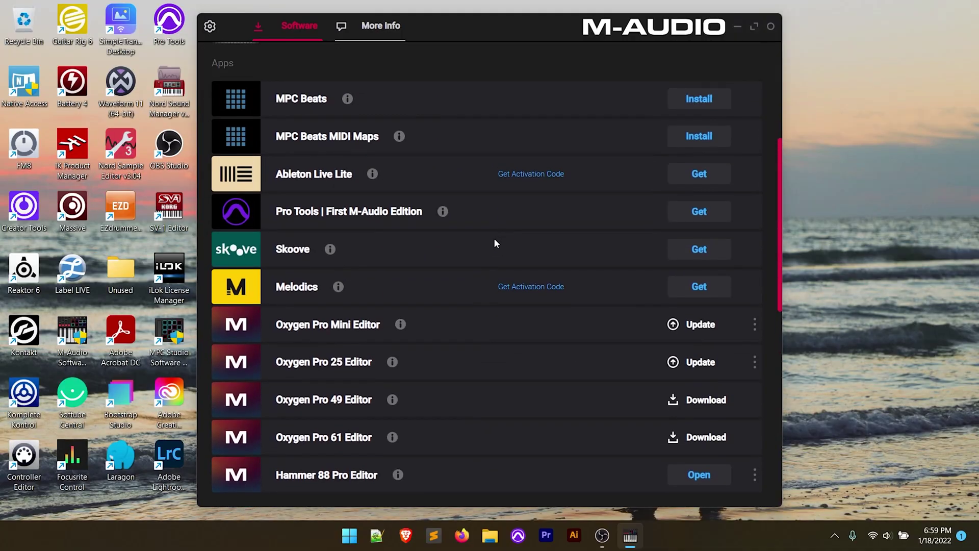
Download Producer Kits from MPC Sound Packs, then return up to the Apps list.
scroll(484, 364, "down", 5)
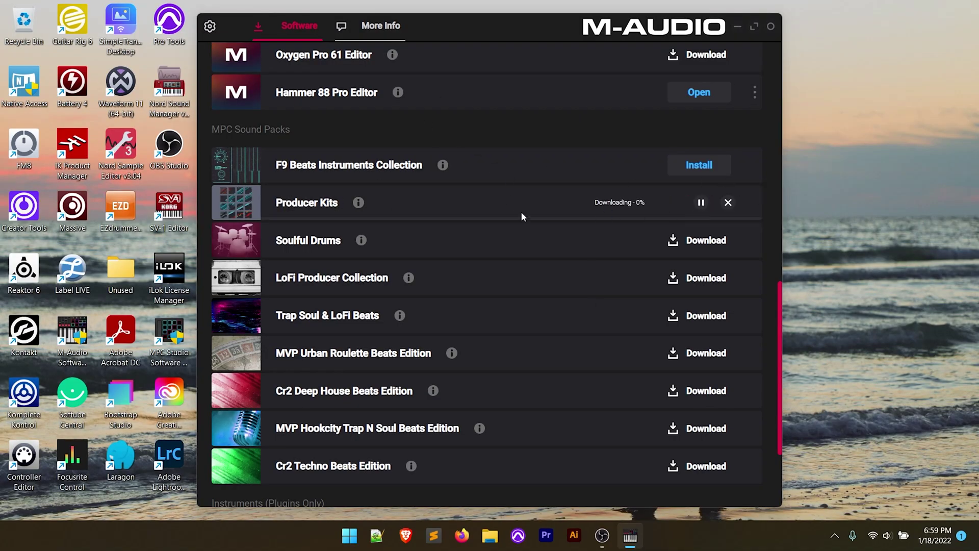
scroll(584, 223, "up", 10)
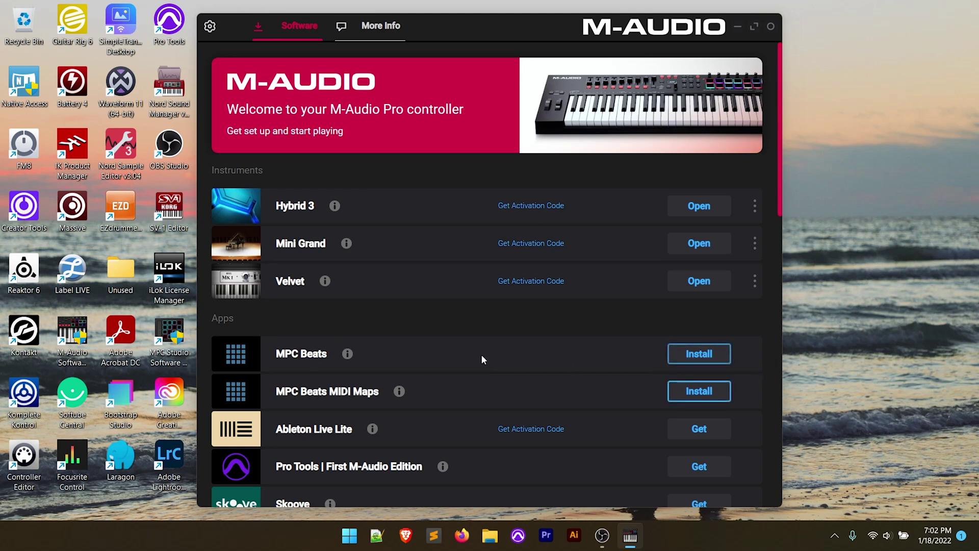
Install MPC Beats, accepting the licence and skipping extra shortcuts.
left_click(715, 359)
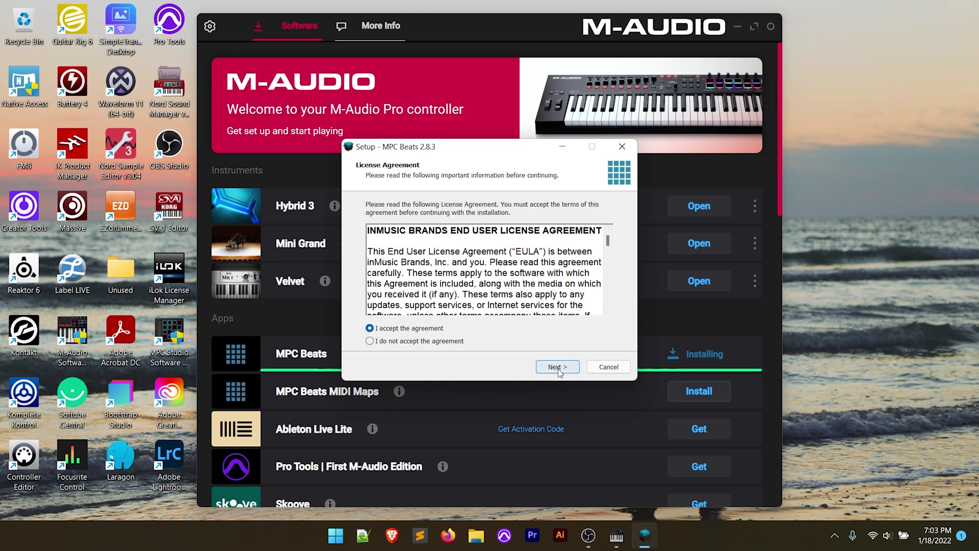
left_click(557, 368)
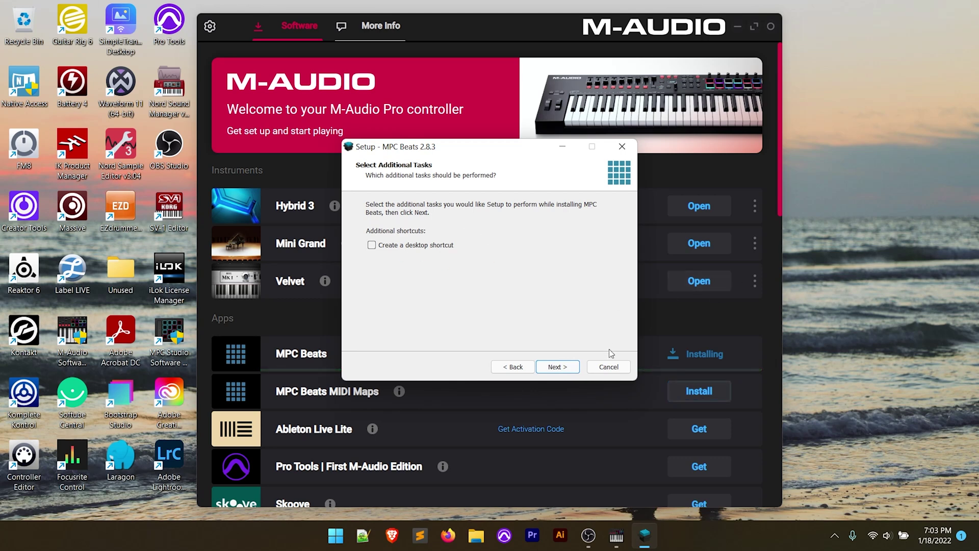
left_click(557, 367)
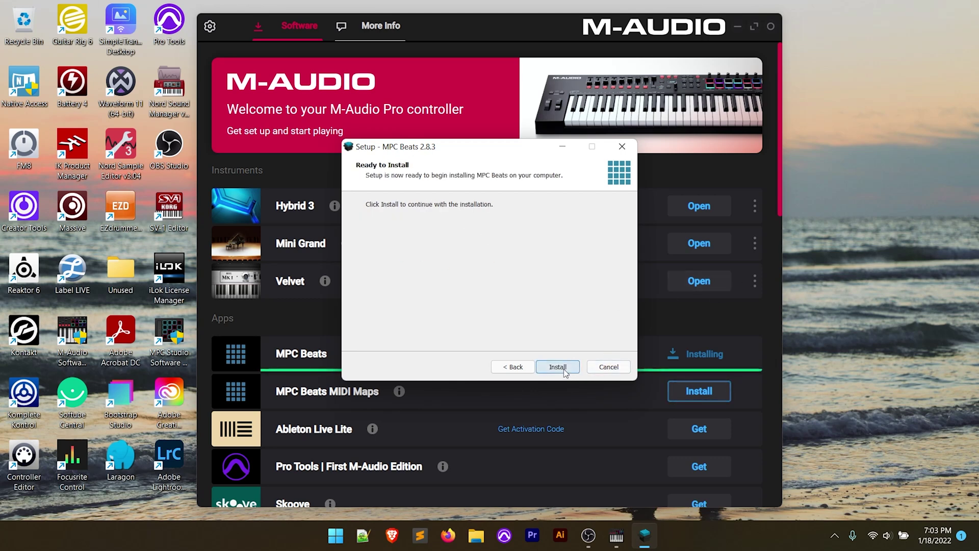
left_click(568, 368)
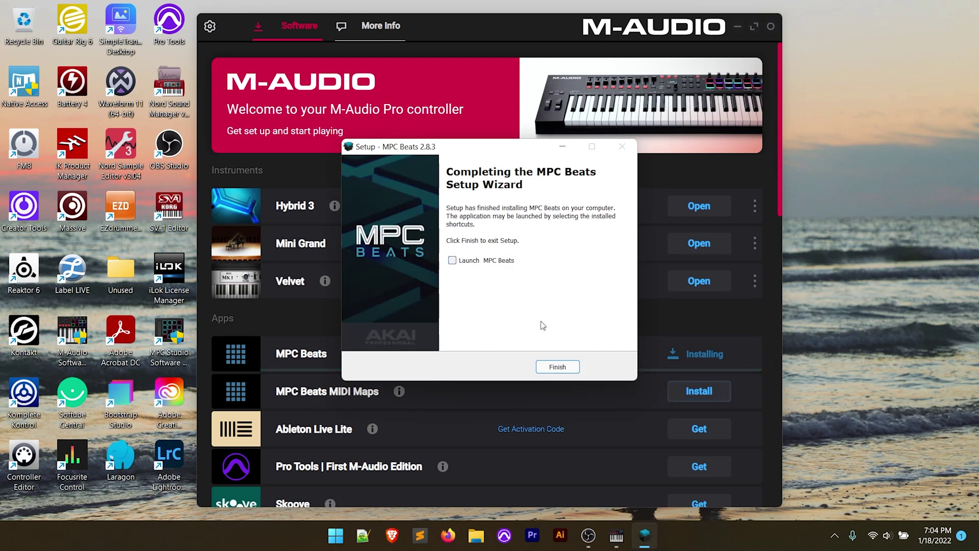
left_click(571, 366)
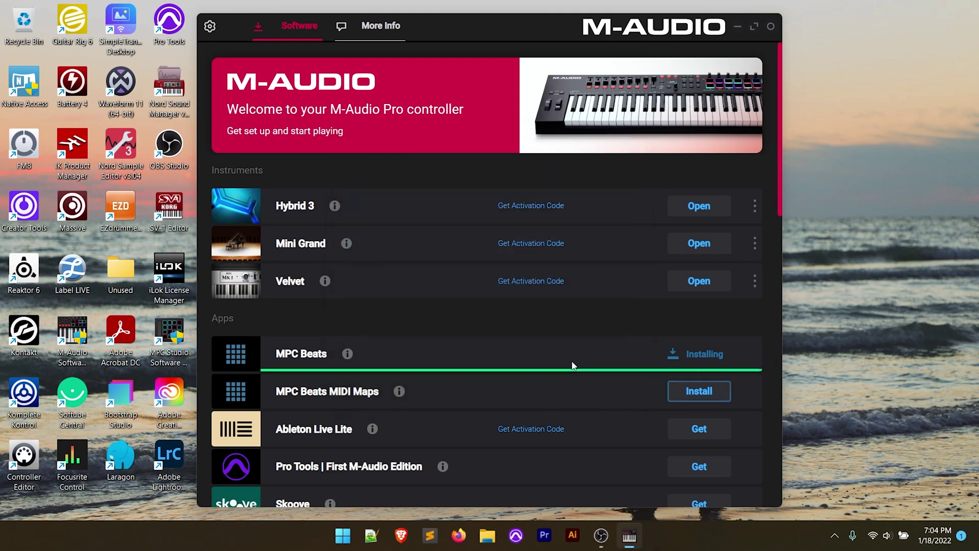
Install the MPC Beats MIDI Maps with the full installation option.
left_click(707, 393)
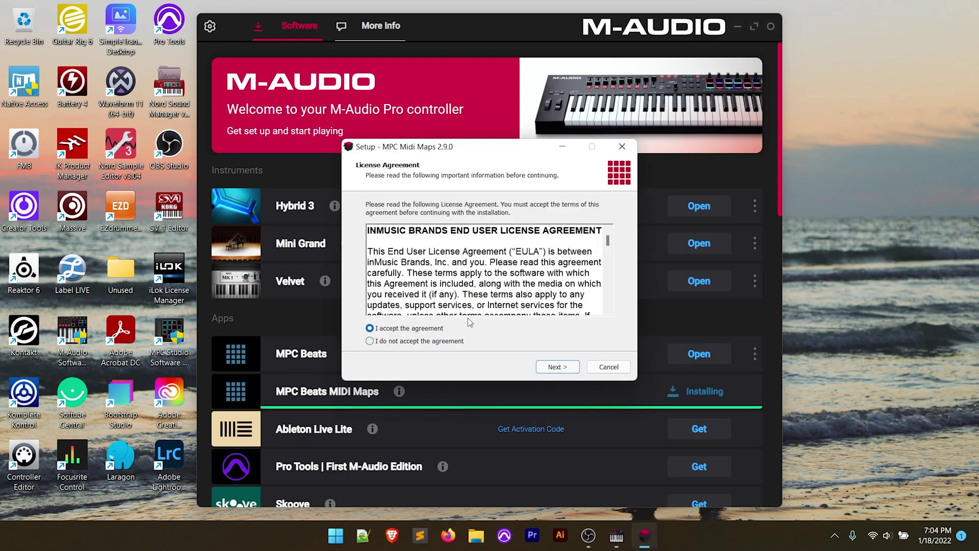
left_click(555, 366)
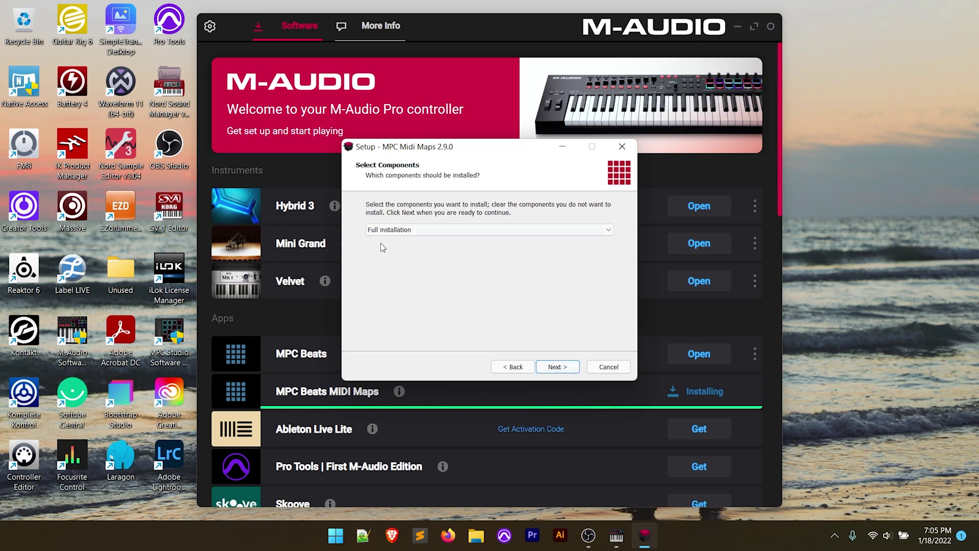
left_click(562, 368)
left_click(559, 369)
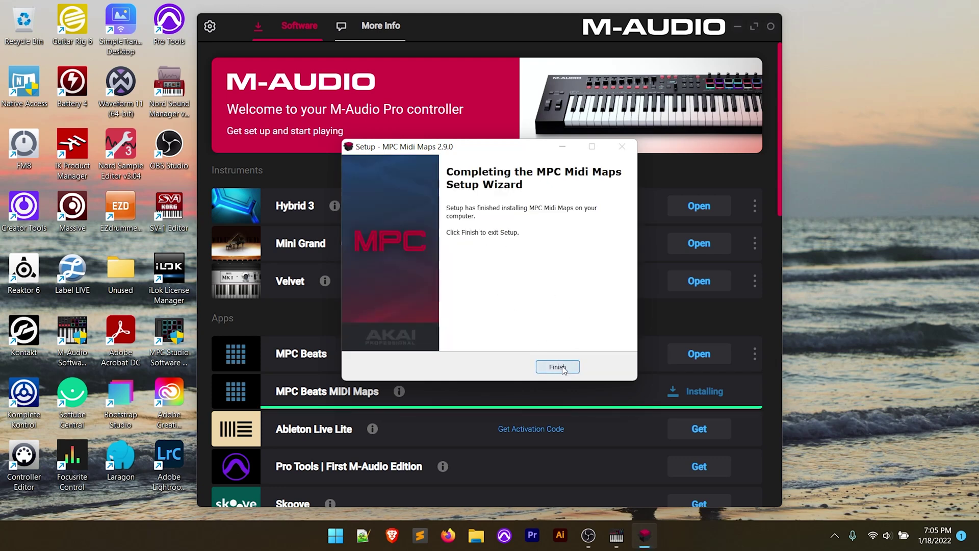
left_click(558, 367)
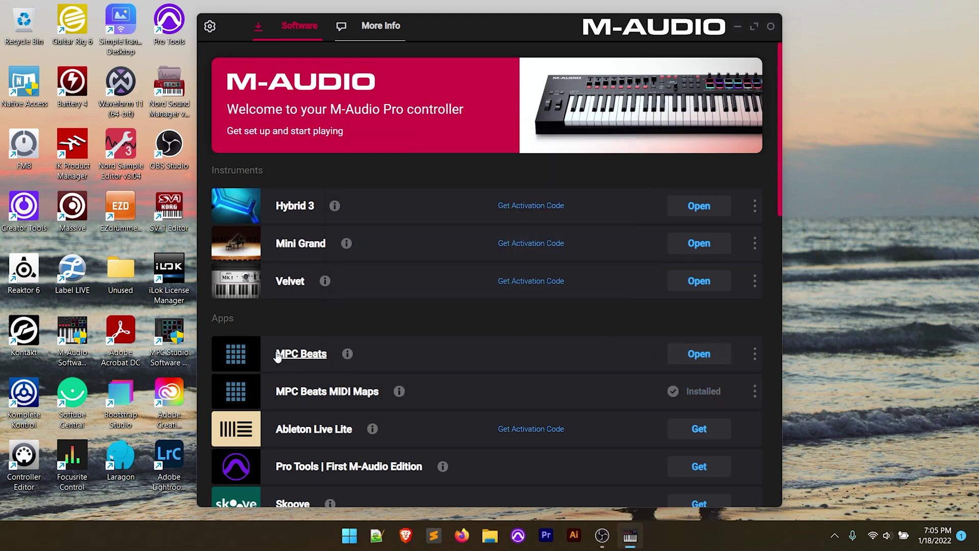
Launch MPC Beats, postpone the 2.10 update, and start an Empty Project.
left_click(707, 355)
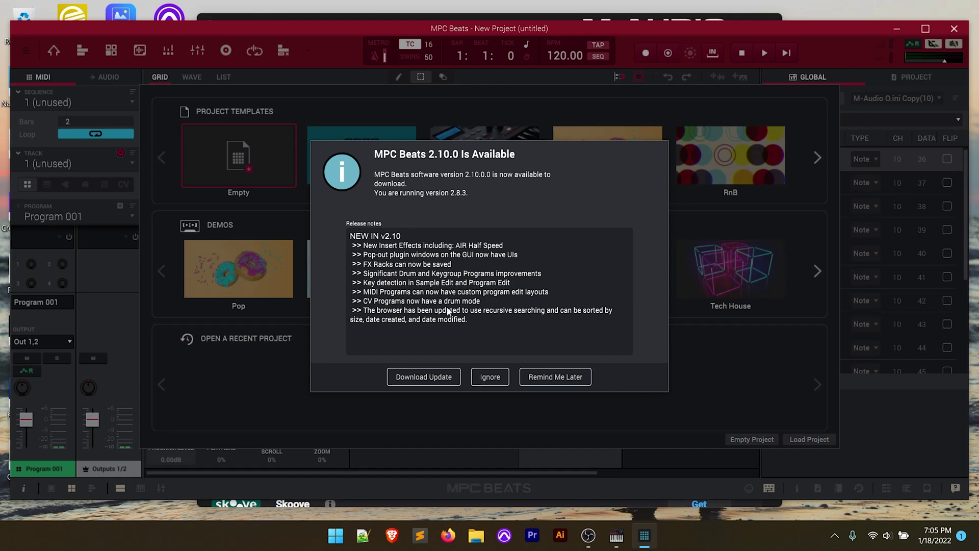
left_click(551, 382)
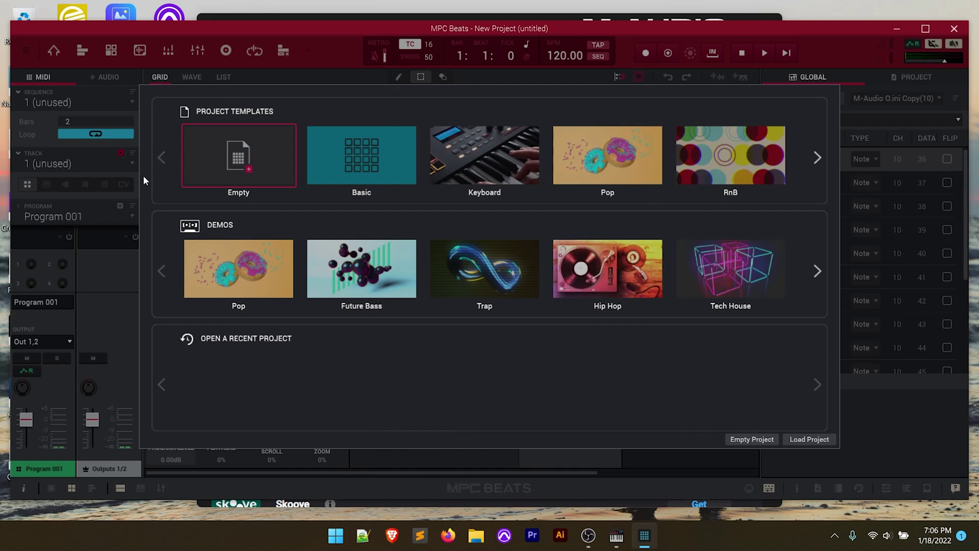
left_click(750, 439)
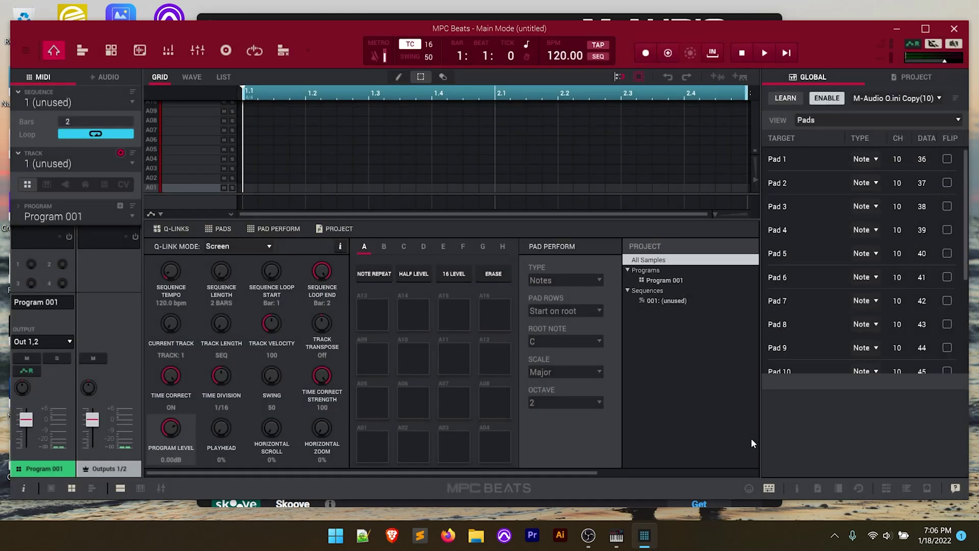
left_click(26, 52)
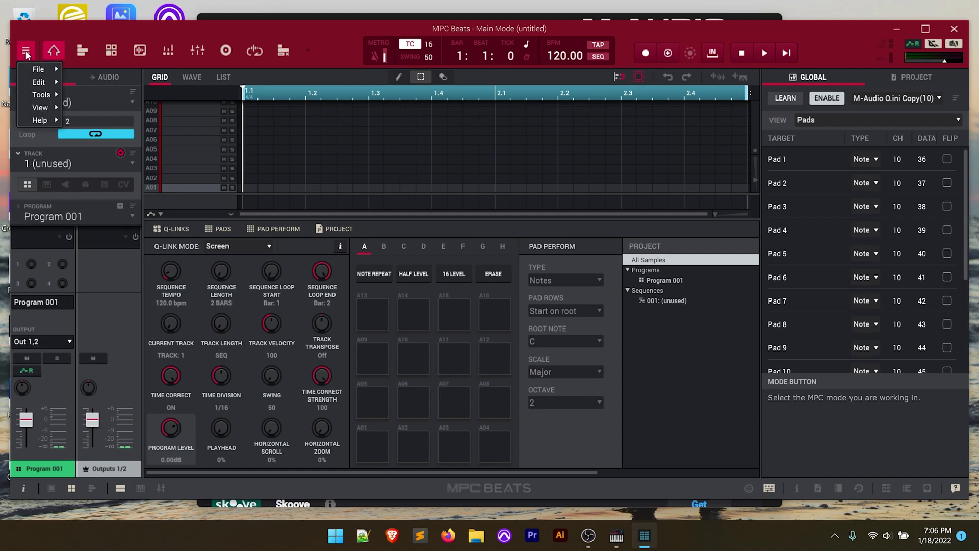
Rerun the Startup Wizard from Help, keeping the Oxygen Pro Mini map and choosing Advanced workspace.
mouse_move(41, 120)
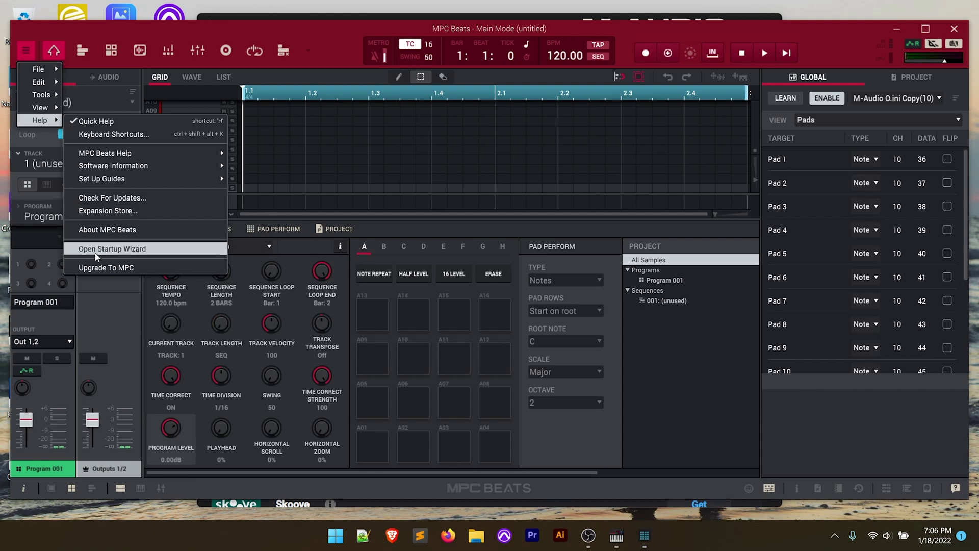
left_click(112, 249)
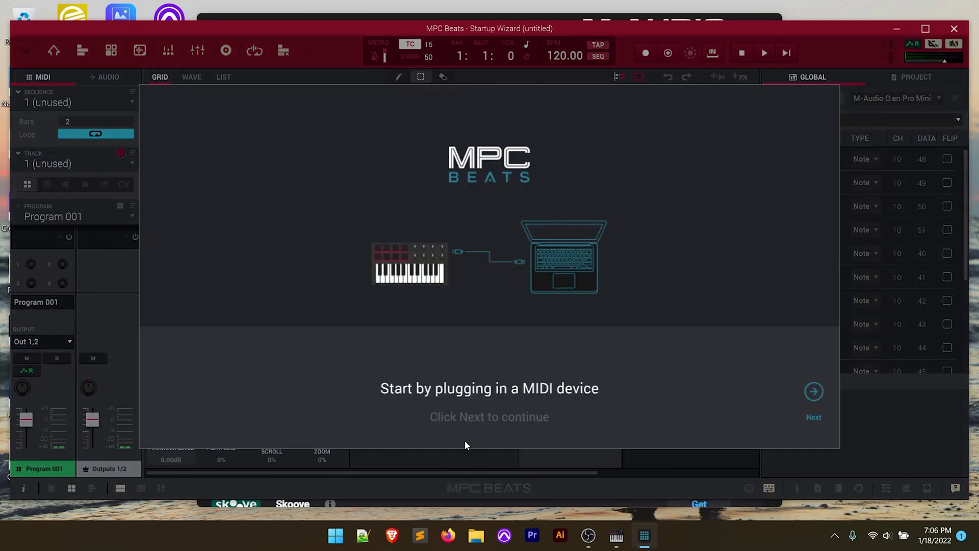
left_click(814, 392)
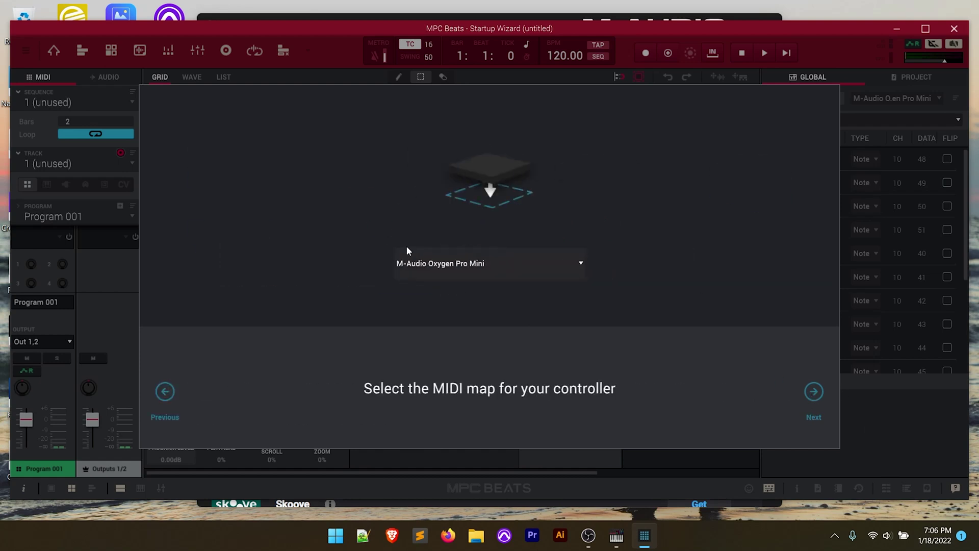
left_click(491, 264)
mouse_move(464, 288)
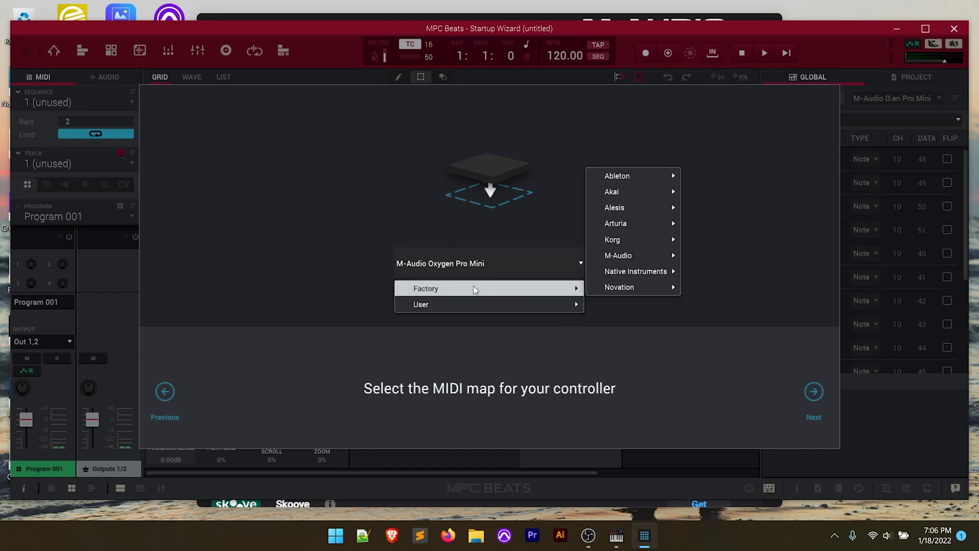
mouse_move(640, 255)
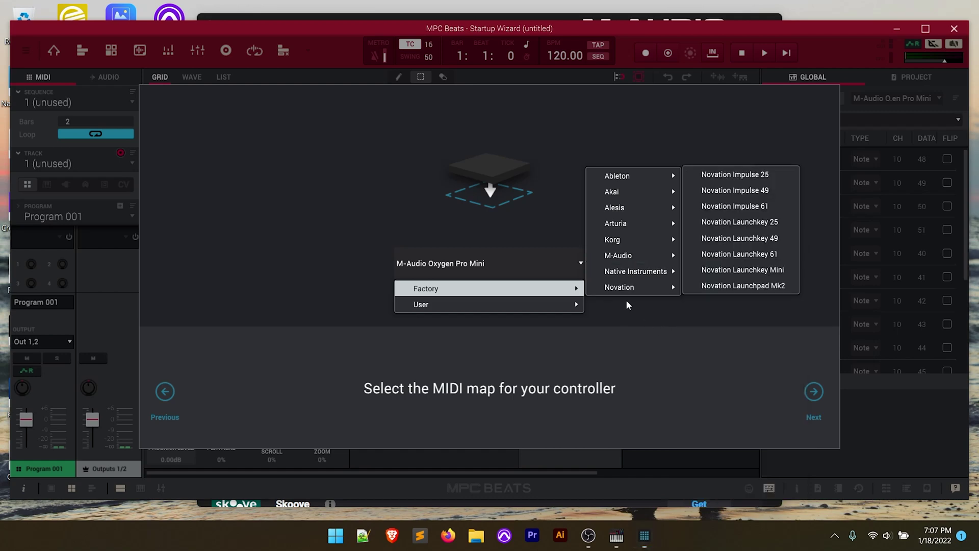
left_click(632, 319)
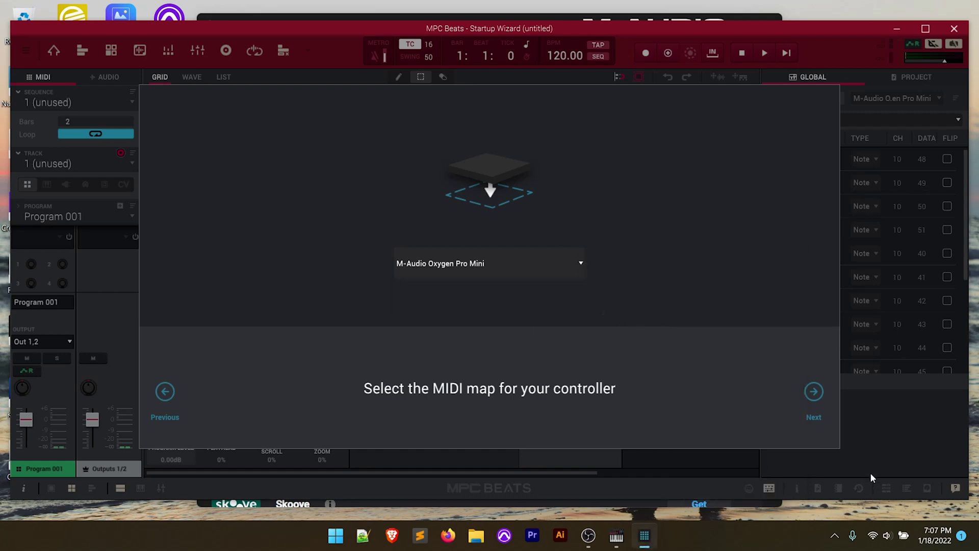
left_click(814, 391)
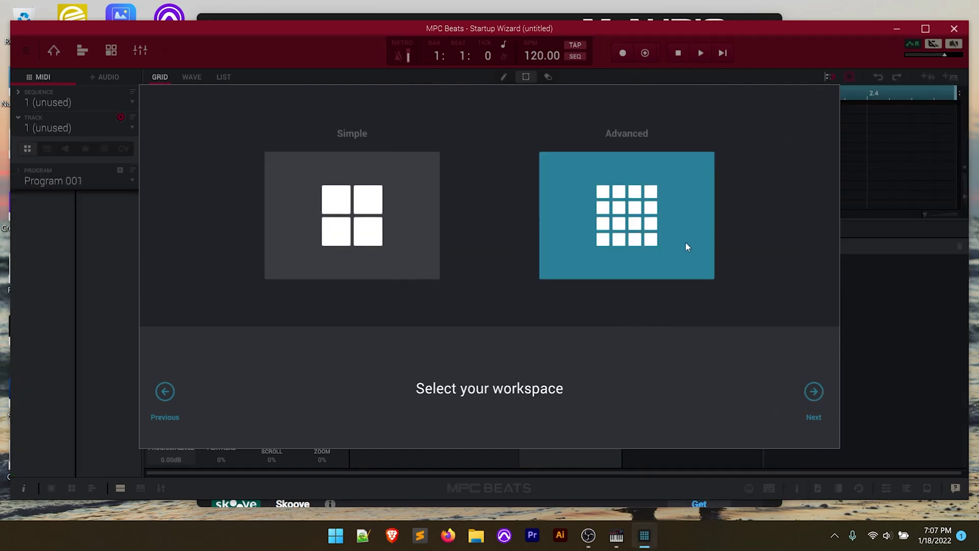
left_click(816, 397)
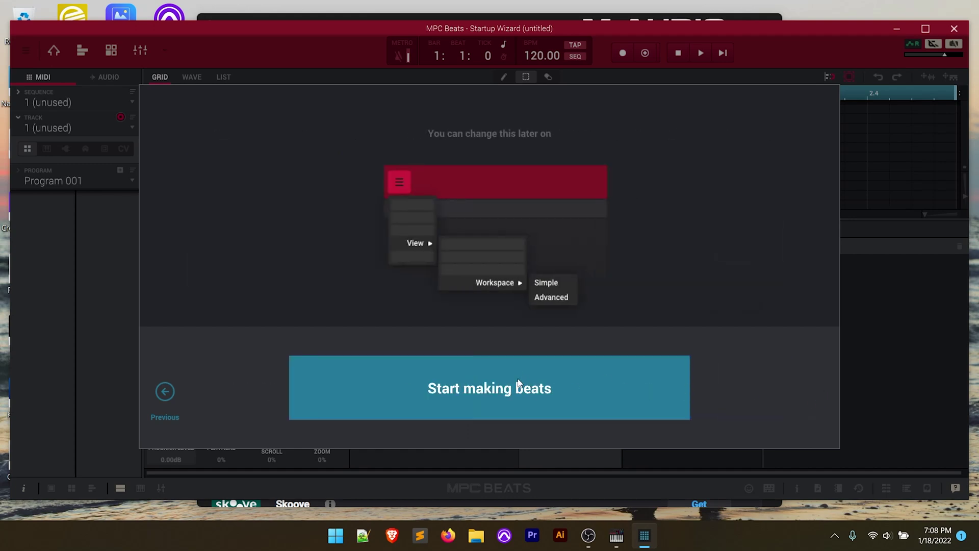
Finish the Startup Wizard with 'Start making beats' to return to the untitled project.
left_click(508, 390)
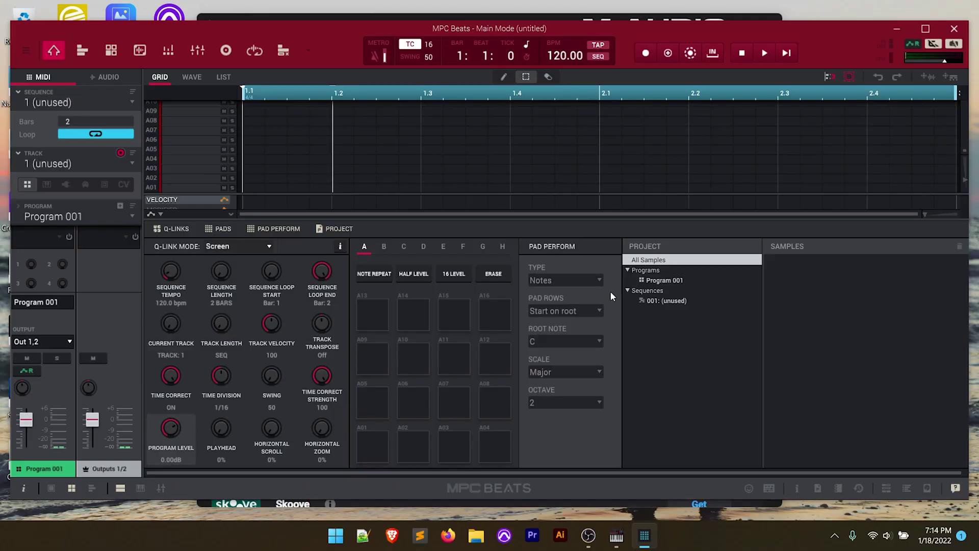
Maximize the MPC Beats window and bring up the Global MIDI Learn panel.
left_click(927, 30)
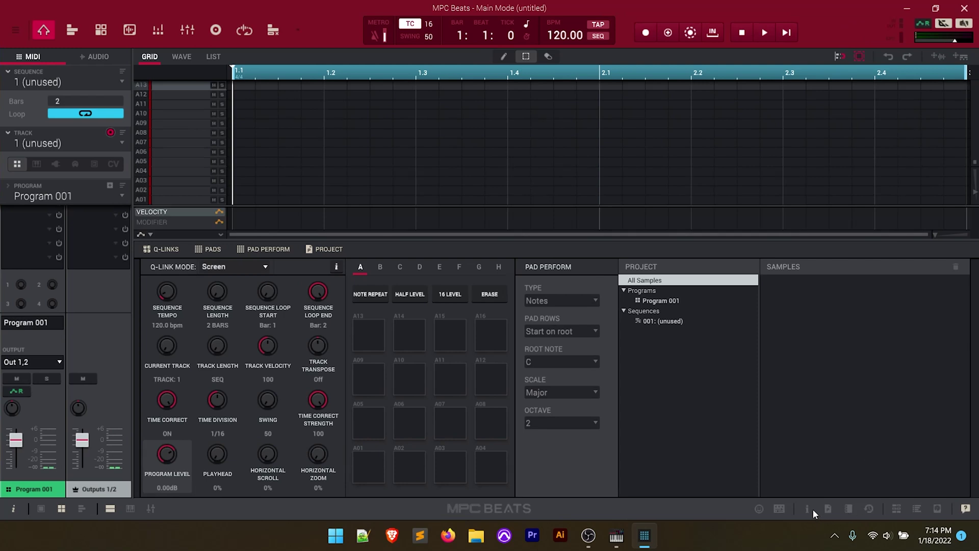
left_click(779, 508)
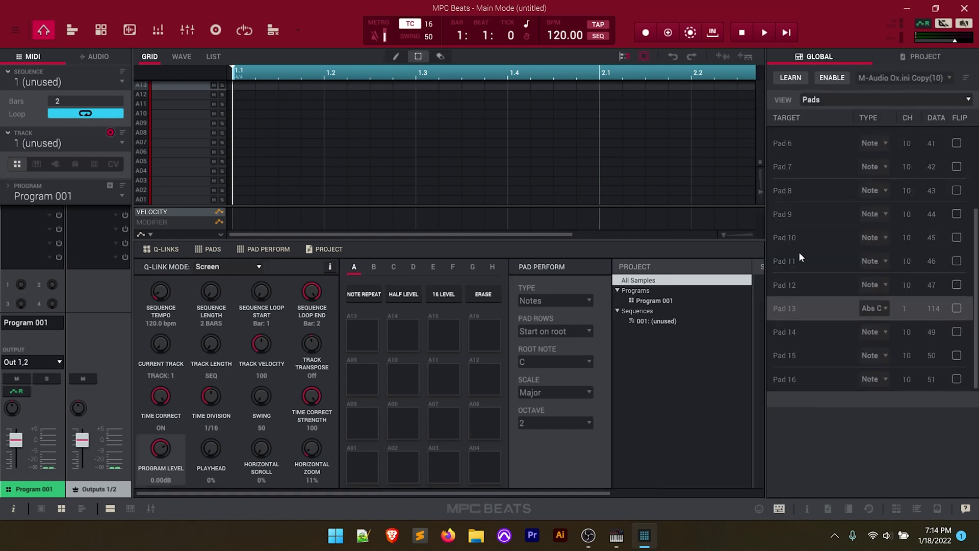
scroll(847, 244, "up", 3)
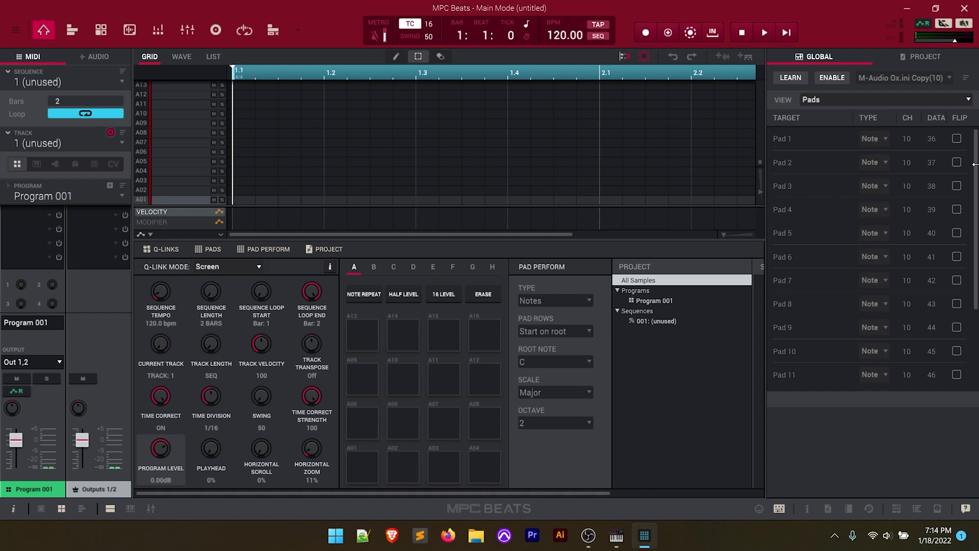
Enable external MIDI control and load the factory M-Audio Oxygen Pro Mini map.
left_click(838, 81)
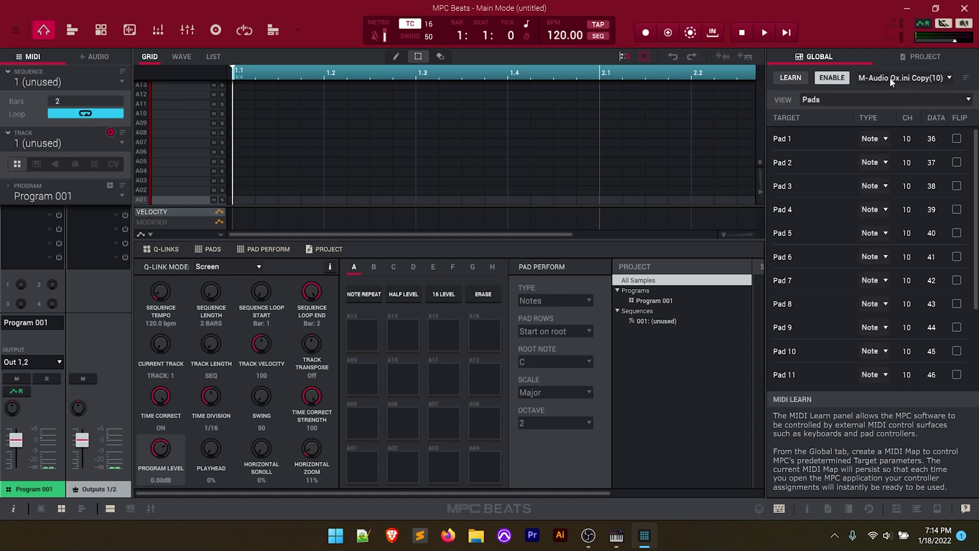
left_click(926, 81)
mouse_move(890, 93)
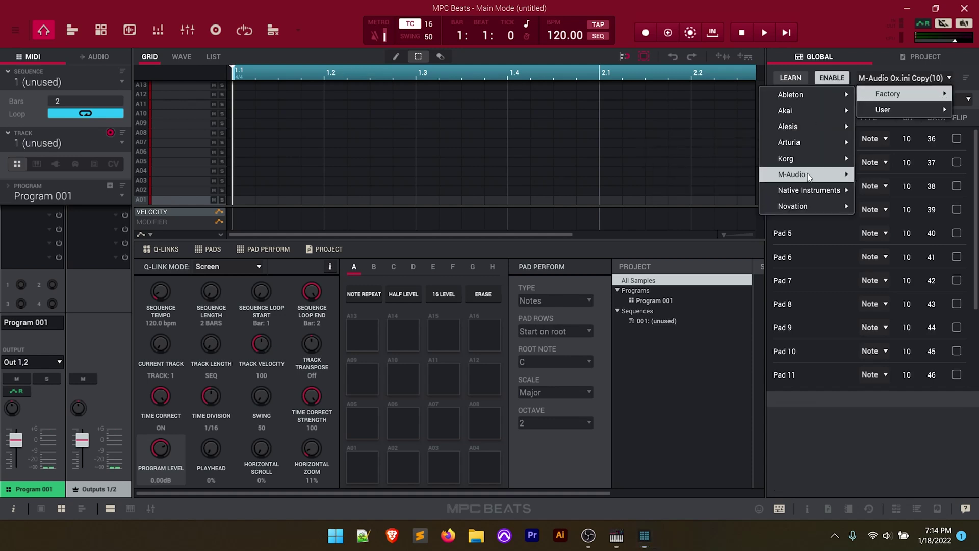
mouse_move(808, 175)
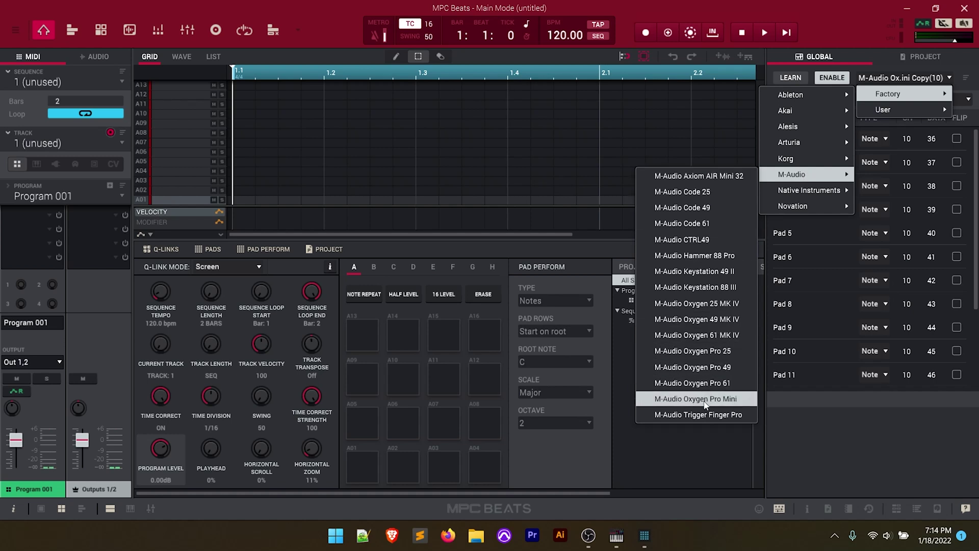
left_click(705, 399)
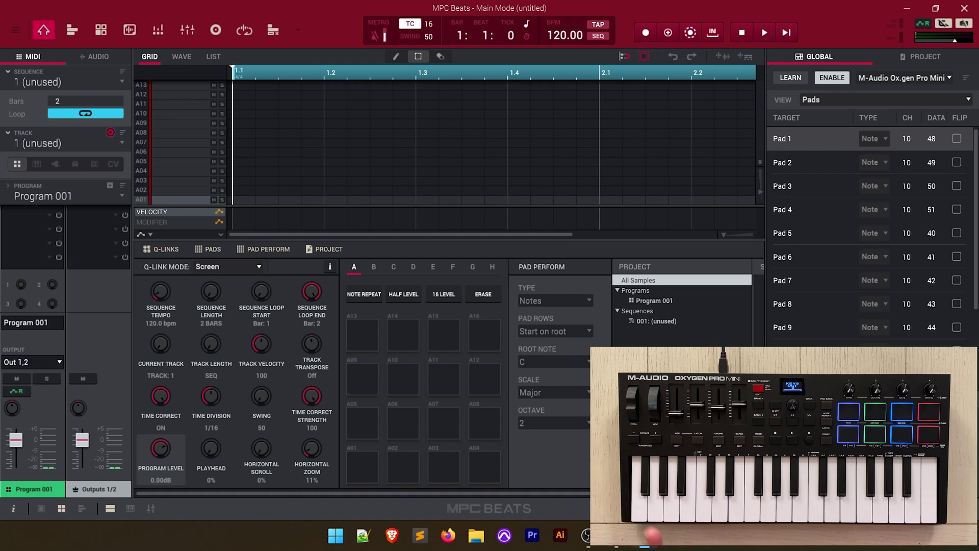
Load the user map M-Audio Oxygen Pro Mini Copy(100) from the map dropdown.
left_click(949, 79)
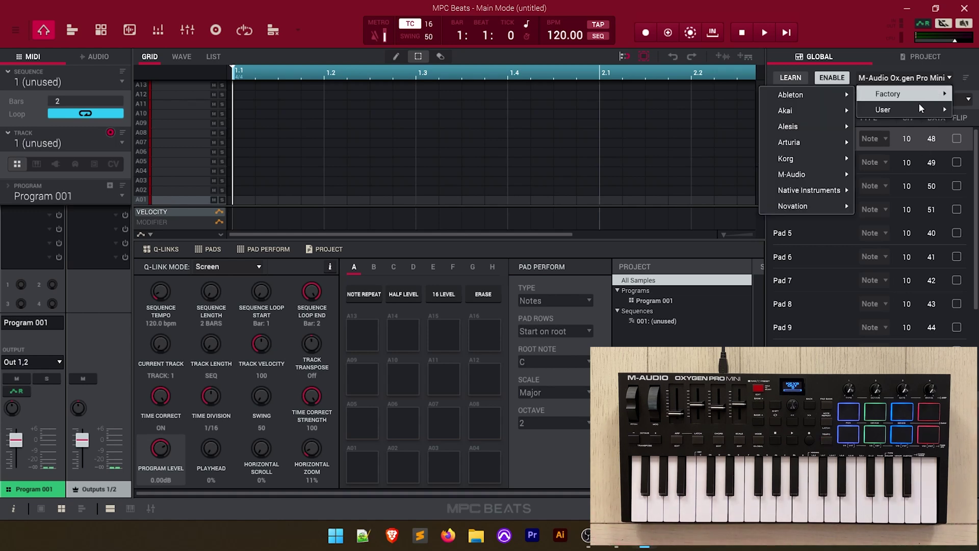
mouse_move(883, 111)
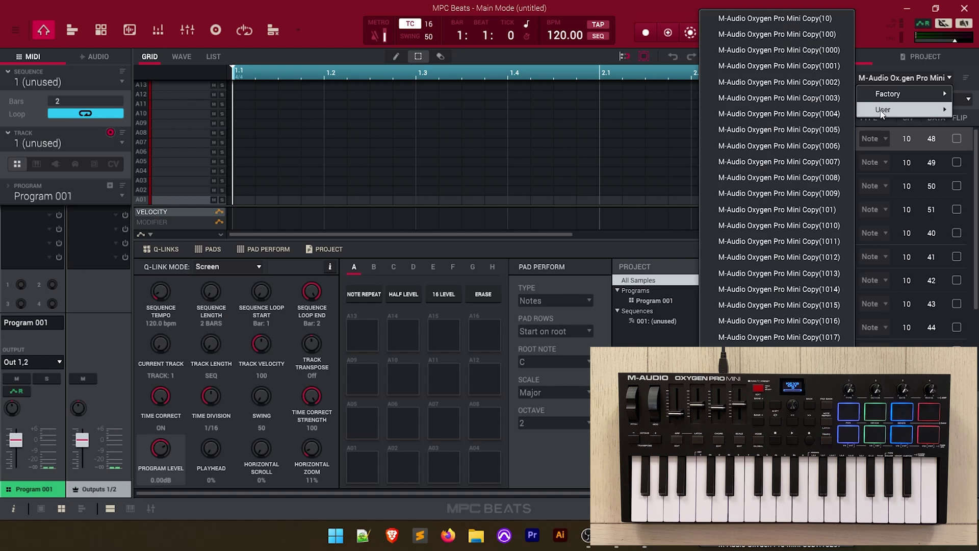
left_click(799, 34)
With LEARN on, assign on-screen pads A02–A08 to the hardware pad notes, then select Play.
left_click(790, 78)
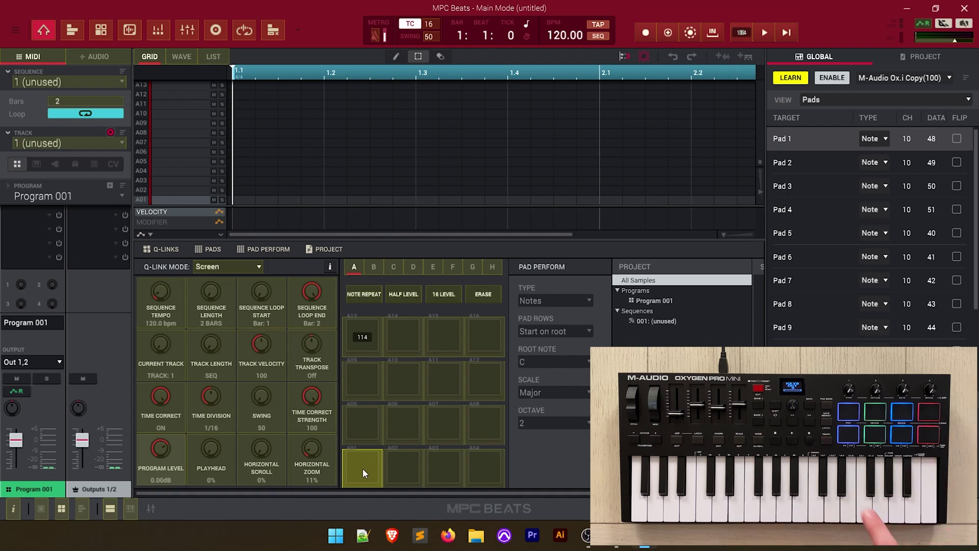
left_click(399, 469)
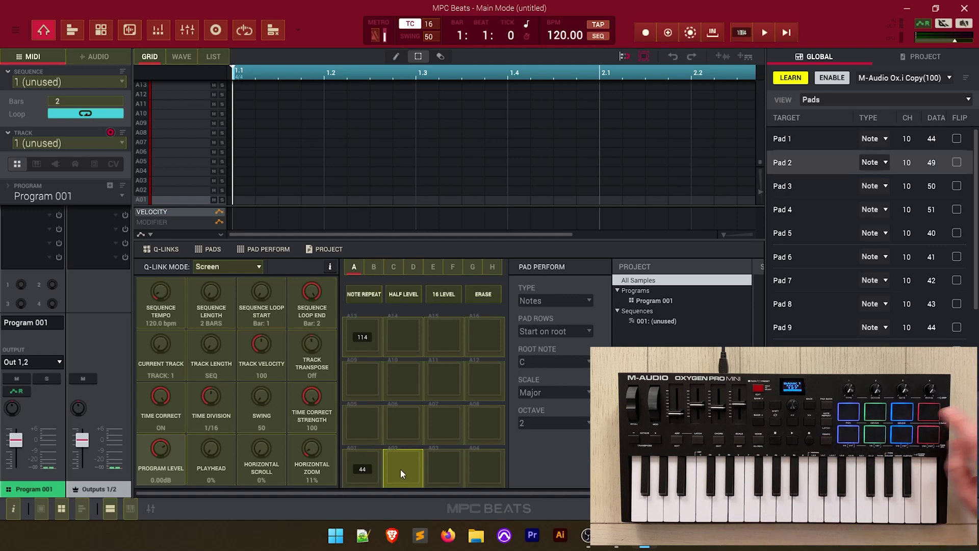
left_click(440, 465)
left_click(484, 472)
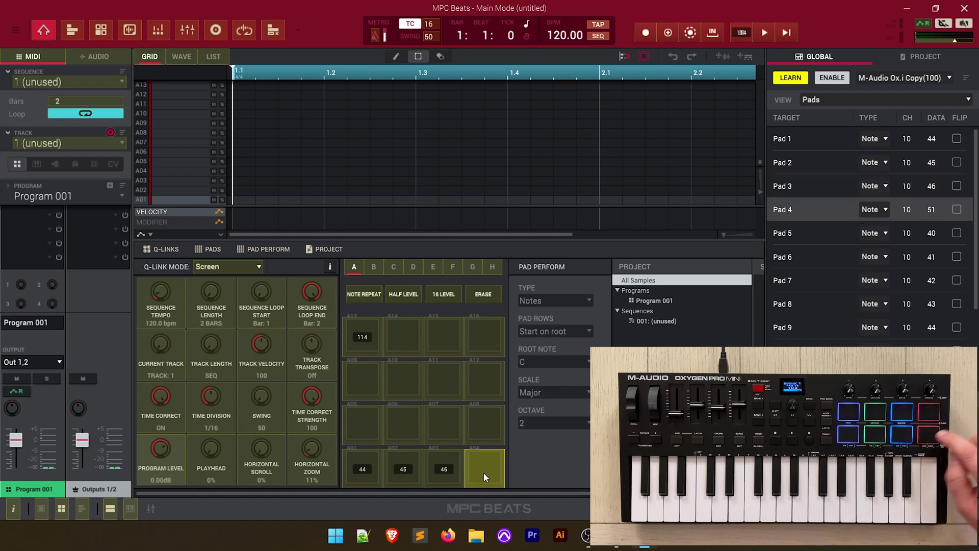
left_click(357, 427)
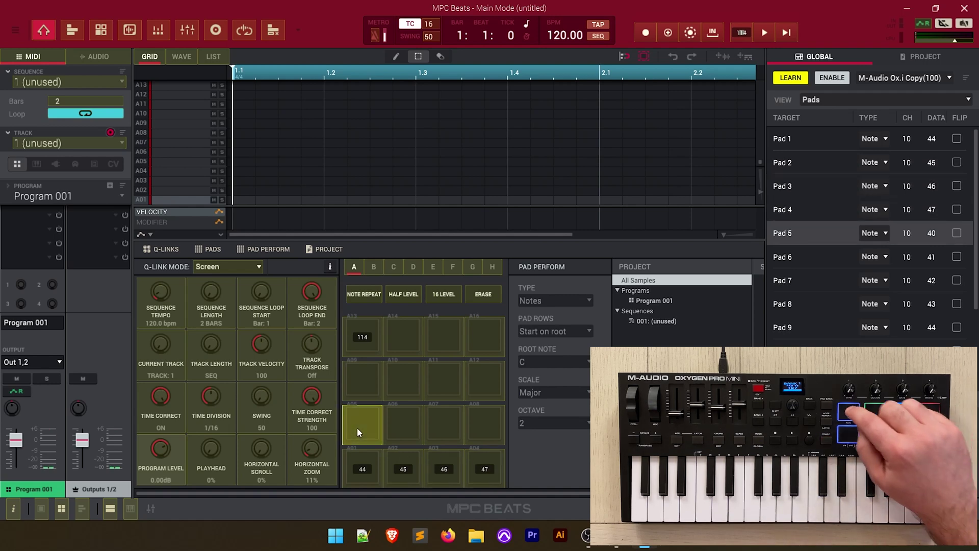
left_click(399, 424)
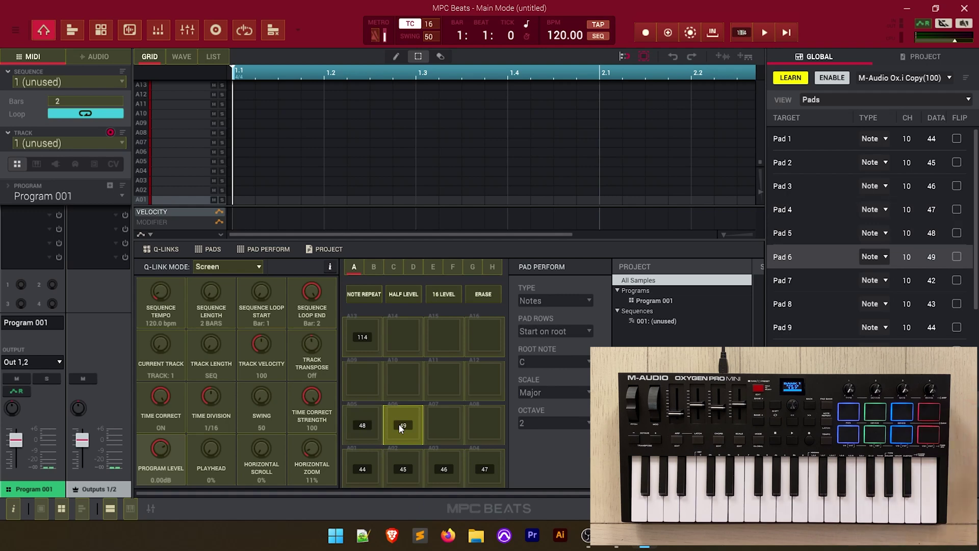
left_click(446, 419)
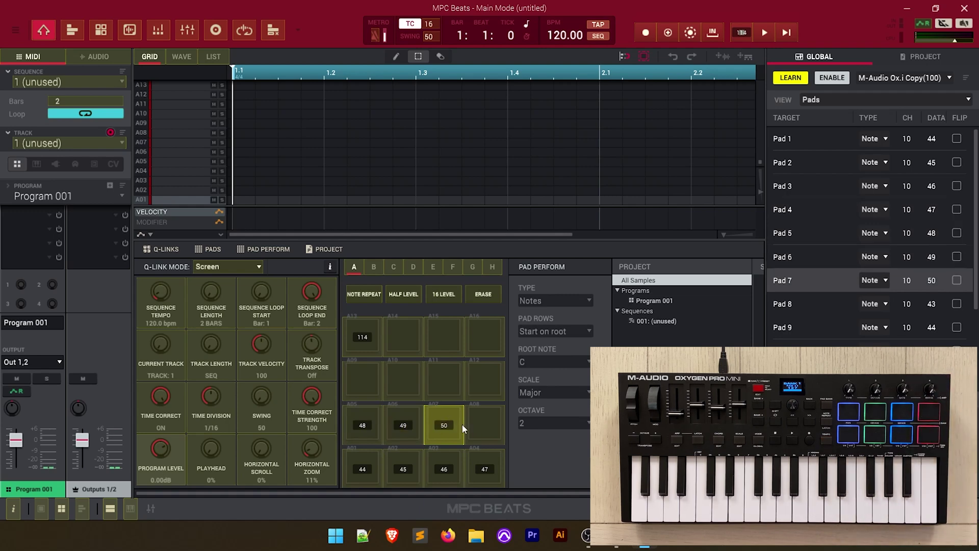
left_click(493, 427)
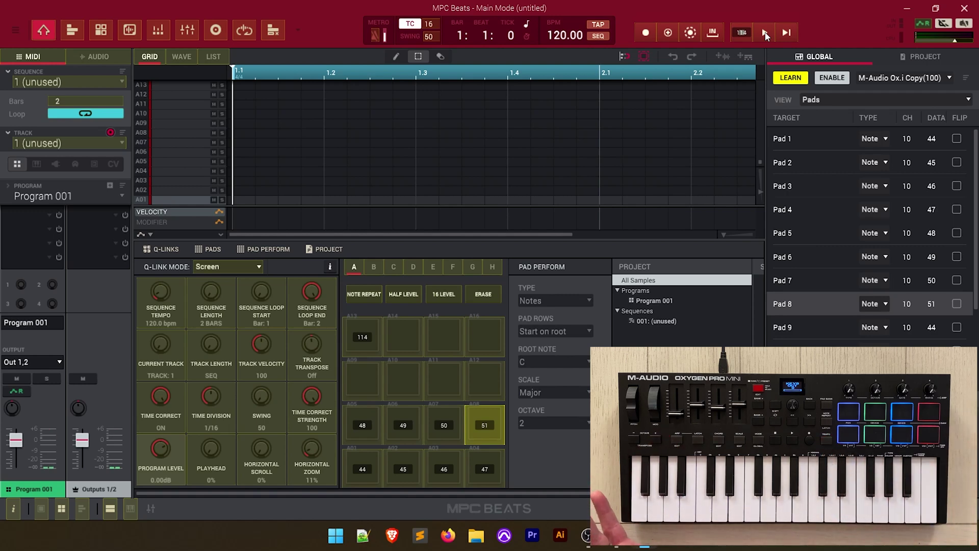
left_click(765, 32)
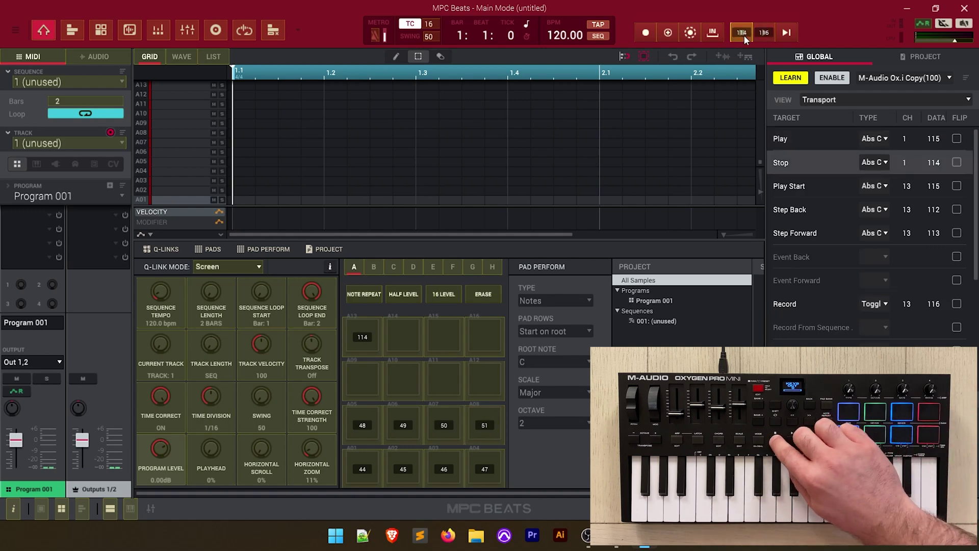
Learn Program Level, Playhead, Horizontal Scroll and Horizontal Zoom Q-Links to CC 62, 63, 75, 76, then turn LEARN off.
scroll(785, 89, "down", 3)
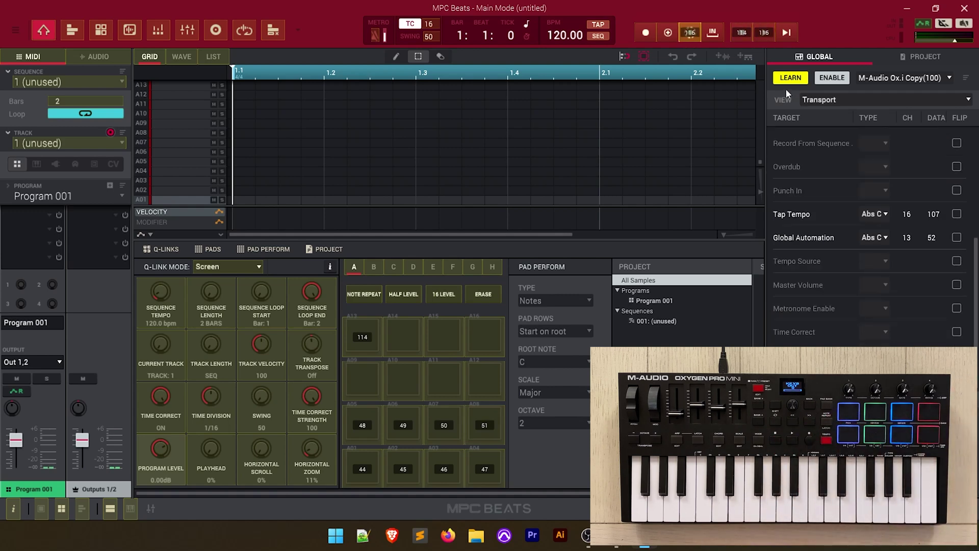
left_click(160, 459)
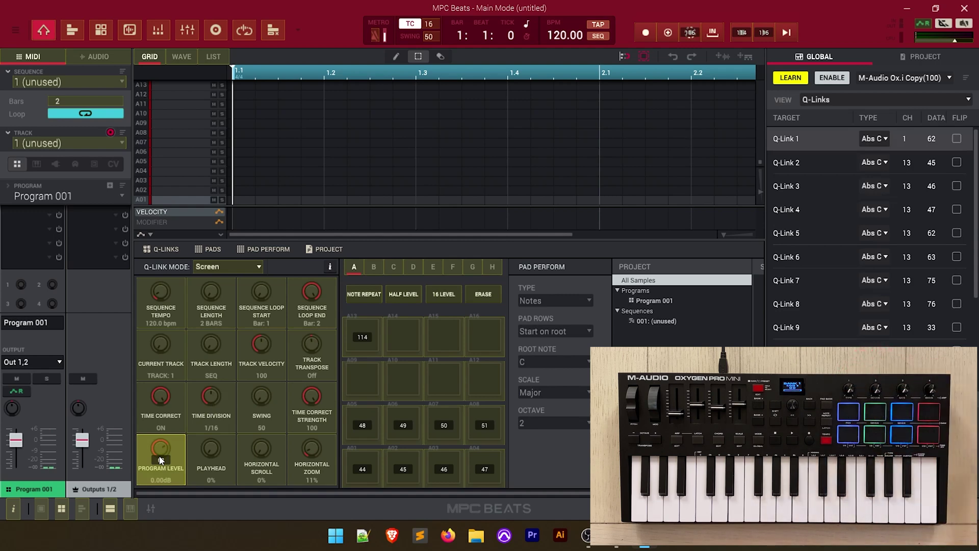
left_click(211, 459)
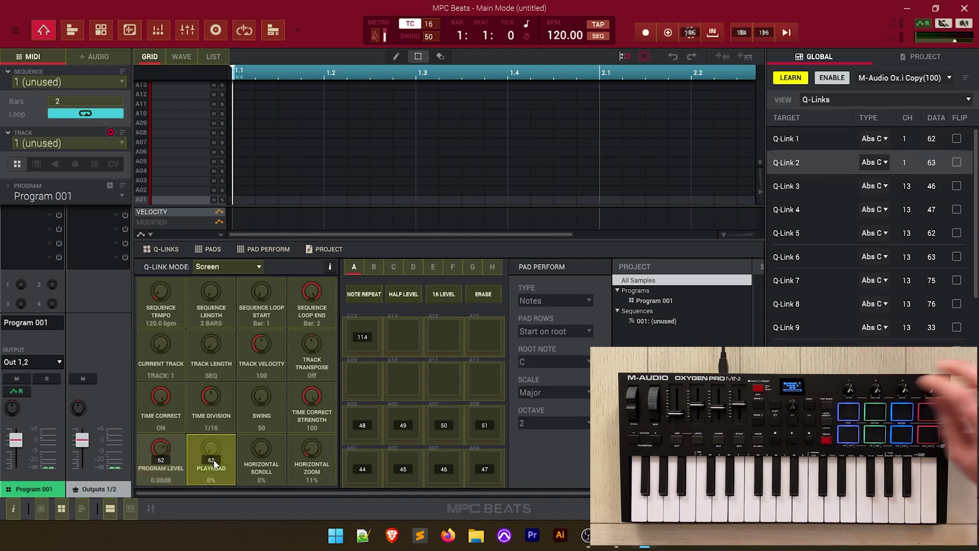
left_click(265, 467)
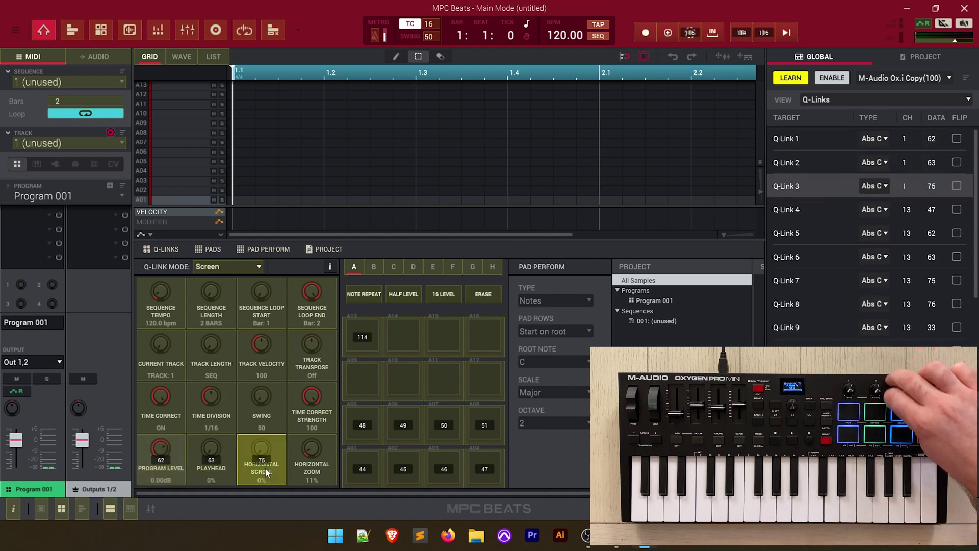
left_click(312, 461)
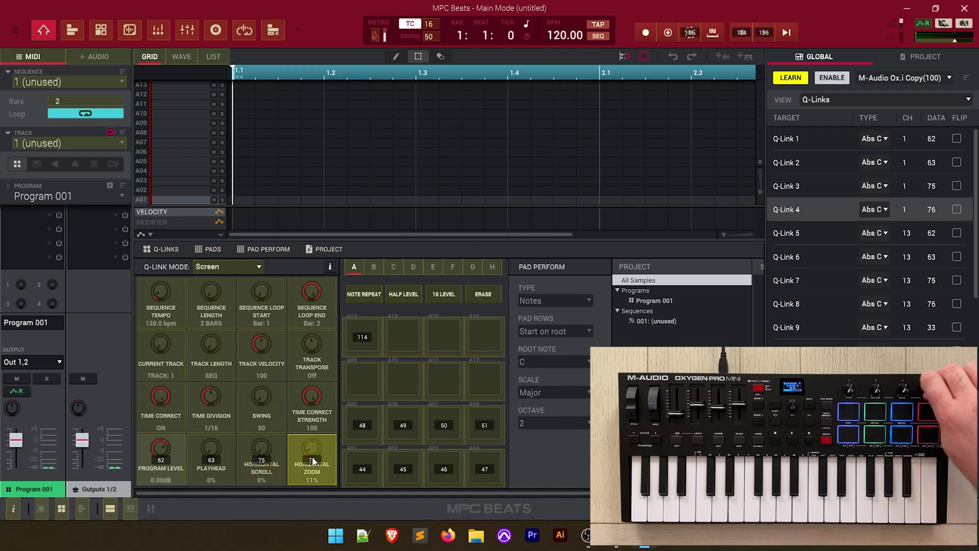
left_click(791, 78)
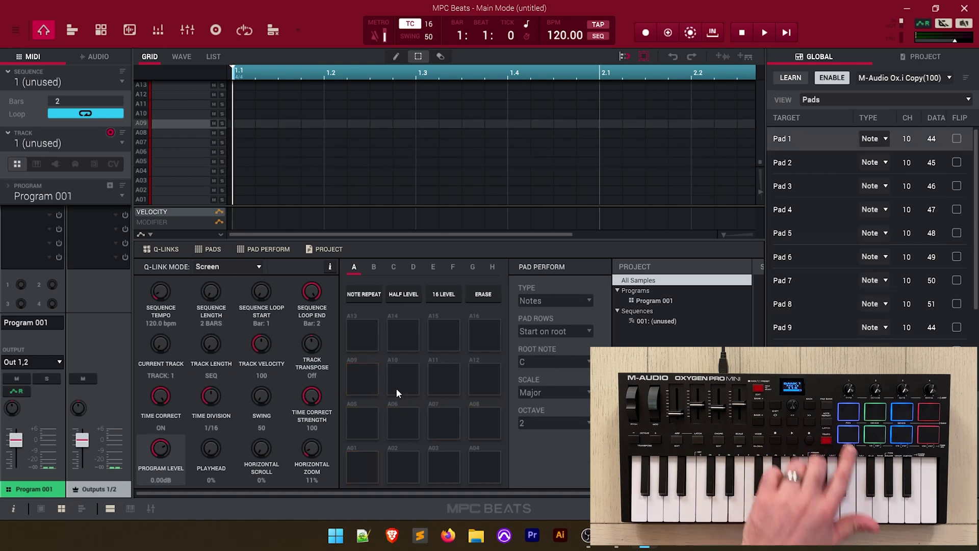
Clear the MIDI mappings of Pads 16, 15, 14 and 13.
scroll(876, 351, "down", 3)
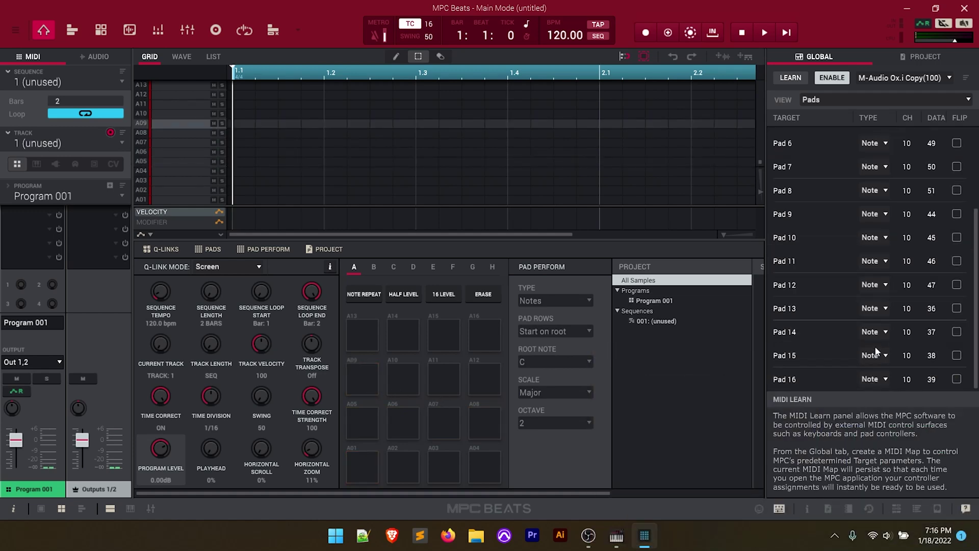
right_click(831, 379)
left_click(788, 378)
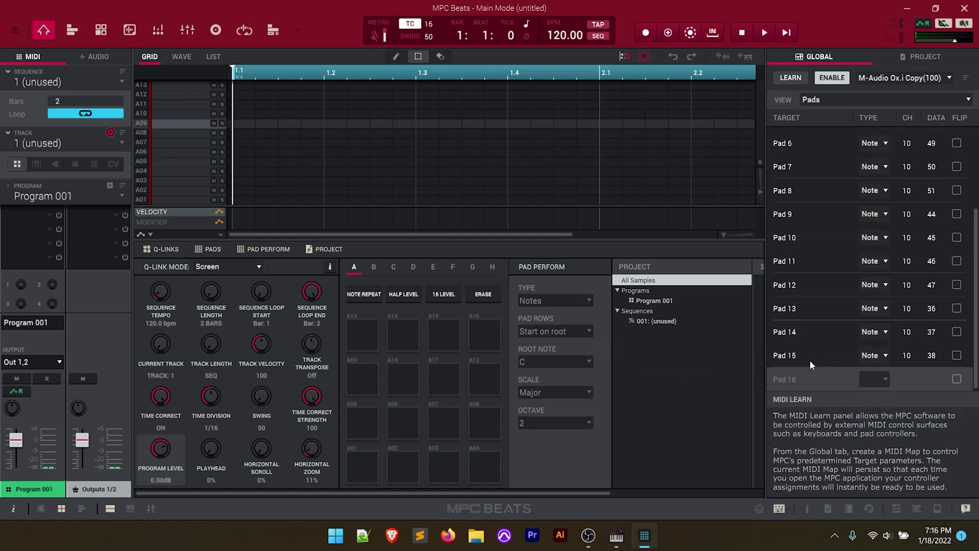
right_click(809, 353)
left_click(808, 353)
right_click(816, 332)
left_click(806, 332)
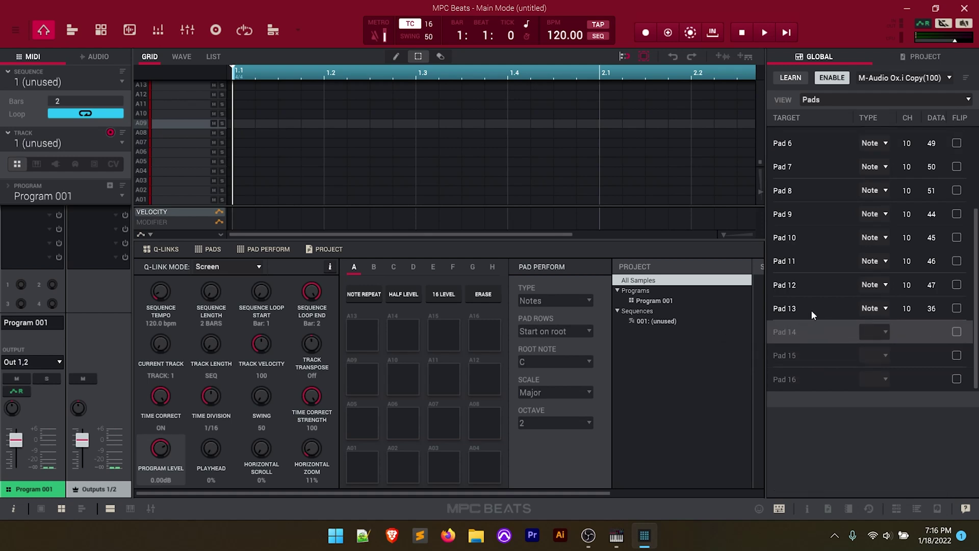
right_click(811, 310)
left_click(788, 301)
Clear the MIDI mappings of Pads 12, 11, 10 and 9, leaving Pads 1–8 mapped.
right_click(816, 288)
left_click(809, 282)
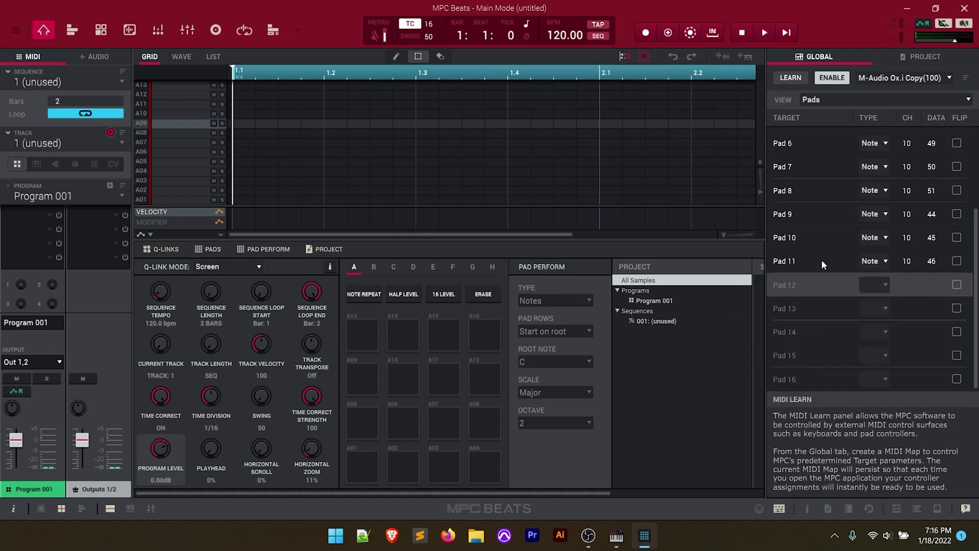
right_click(821, 261)
left_click(811, 267)
right_click(807, 236)
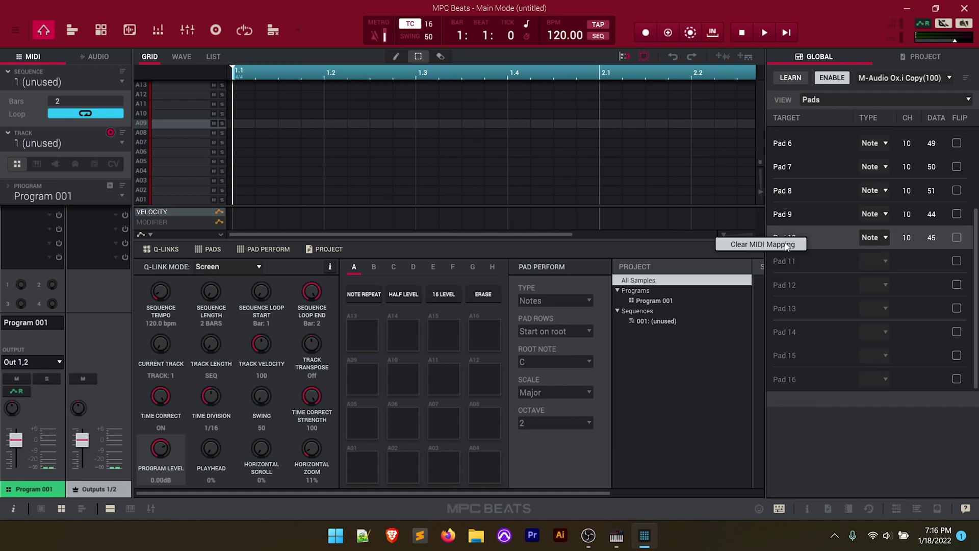
left_click(802, 240)
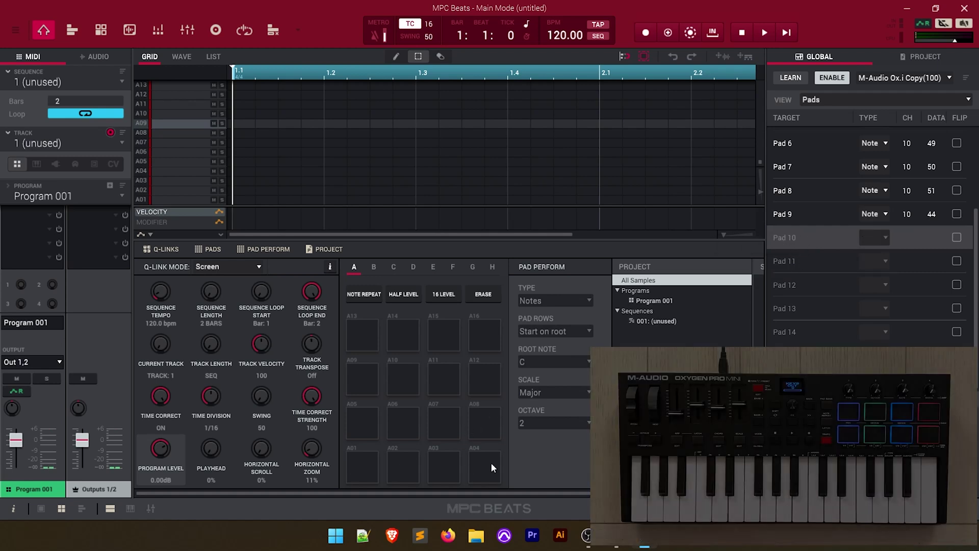
scroll(842, 299, "up", 5)
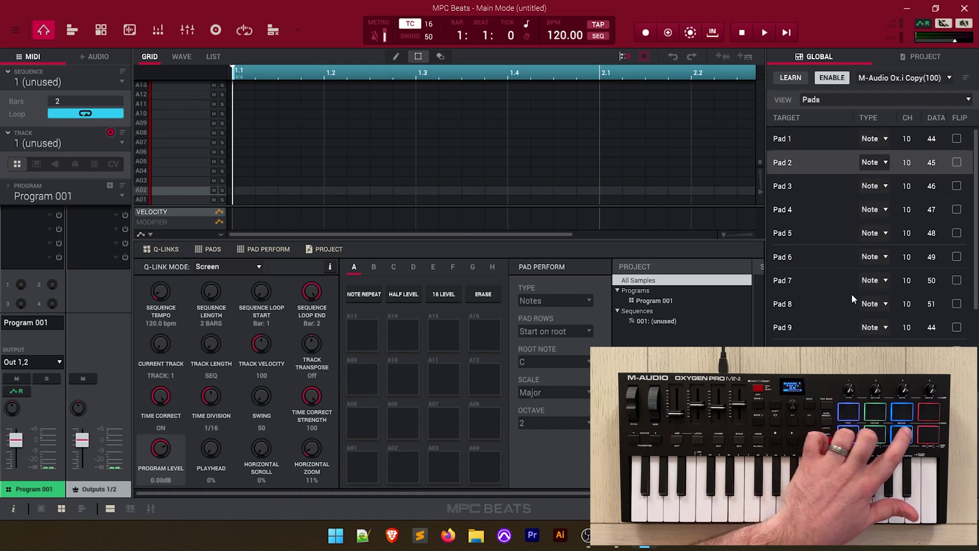
right_click(797, 322)
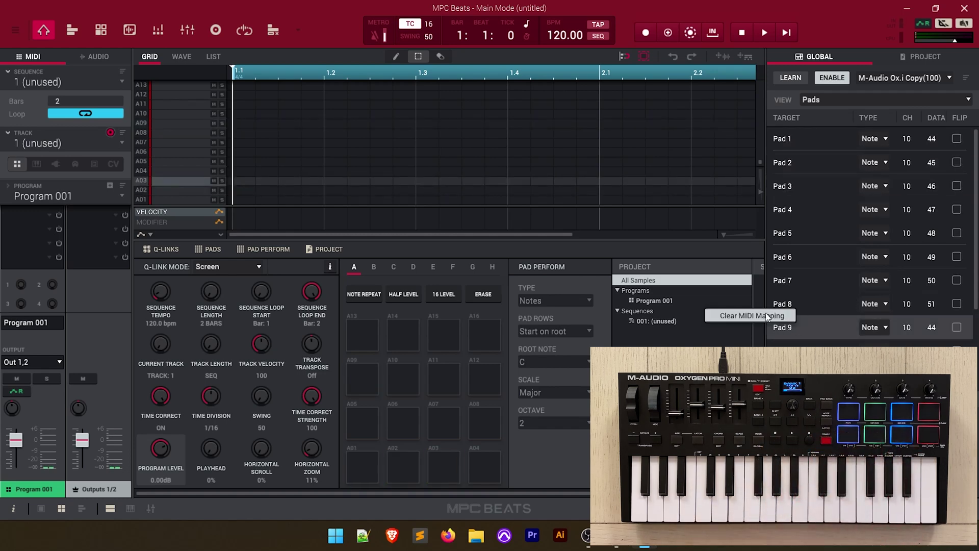
left_click(786, 321)
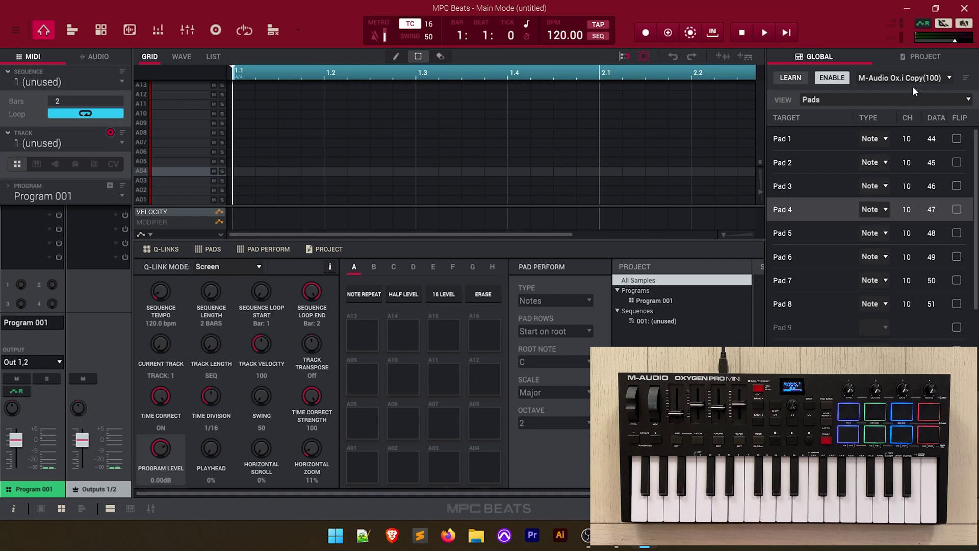
Bring up the MIDI map management options in the MIDI Learn panel.
left_click(965, 79)
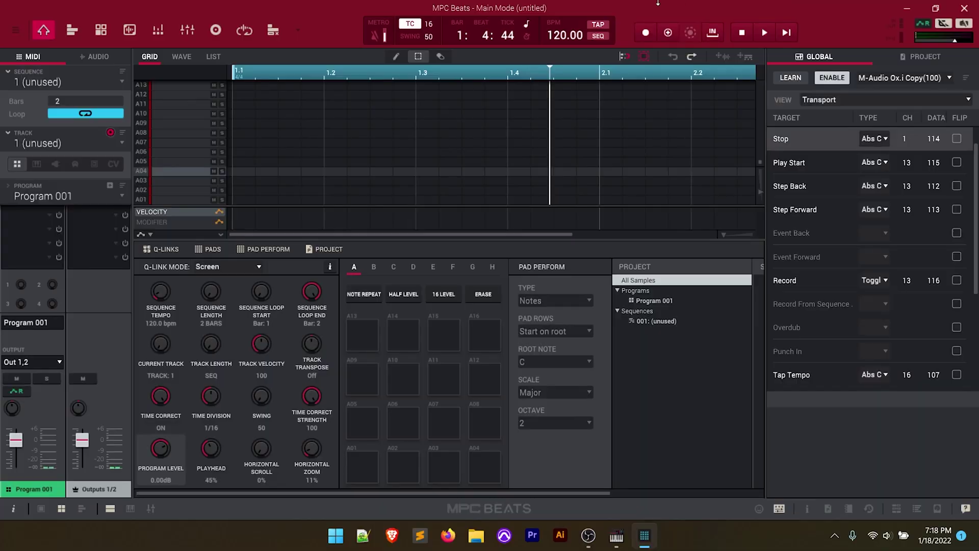
Open Edit > Preferences and go to the MIDI / Sync page.
left_click(21, 31)
mouse_move(32, 62)
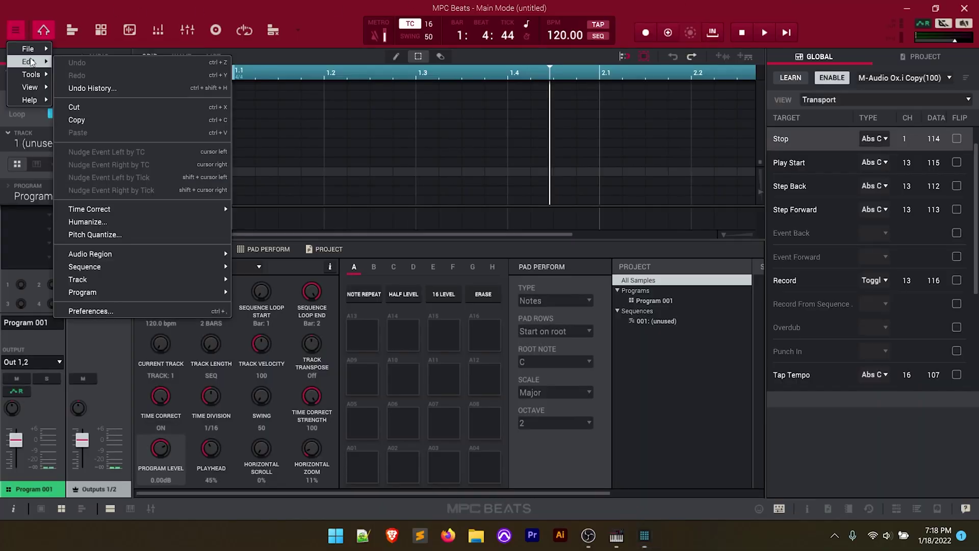
left_click(108, 309)
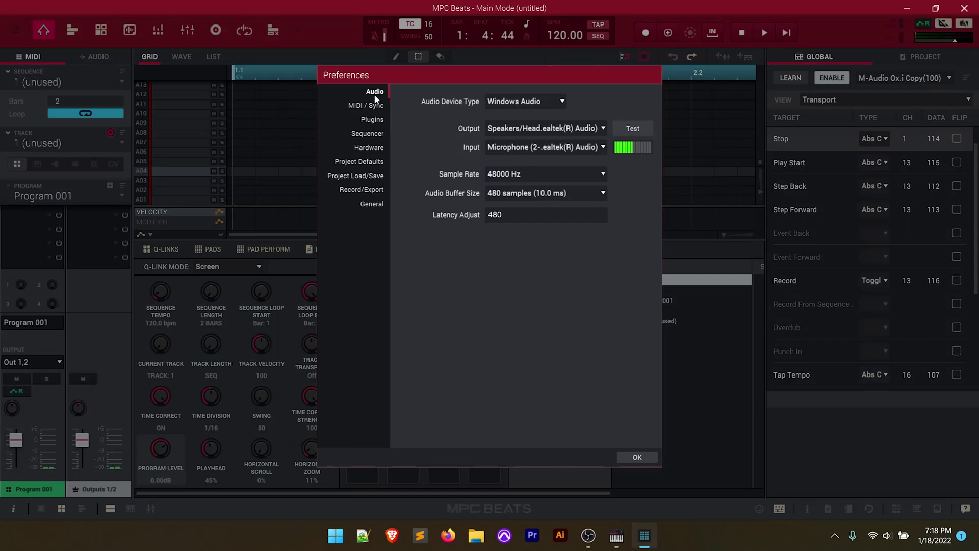
left_click(362, 106)
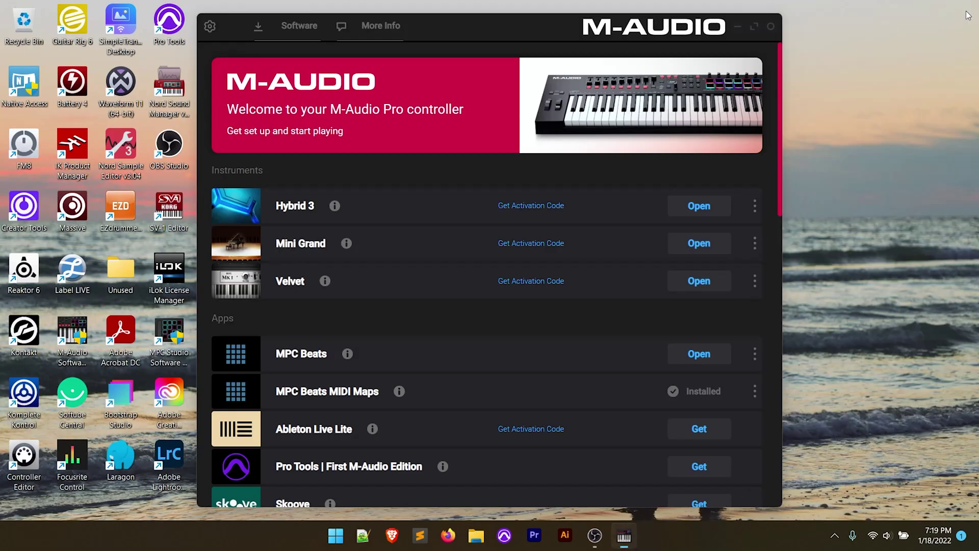
Install the F9 Beats Instruments Collection sound pack, accepting its licence agreement.
scroll(541, 301, "down", 7)
scroll(571, 322, "down", 3)
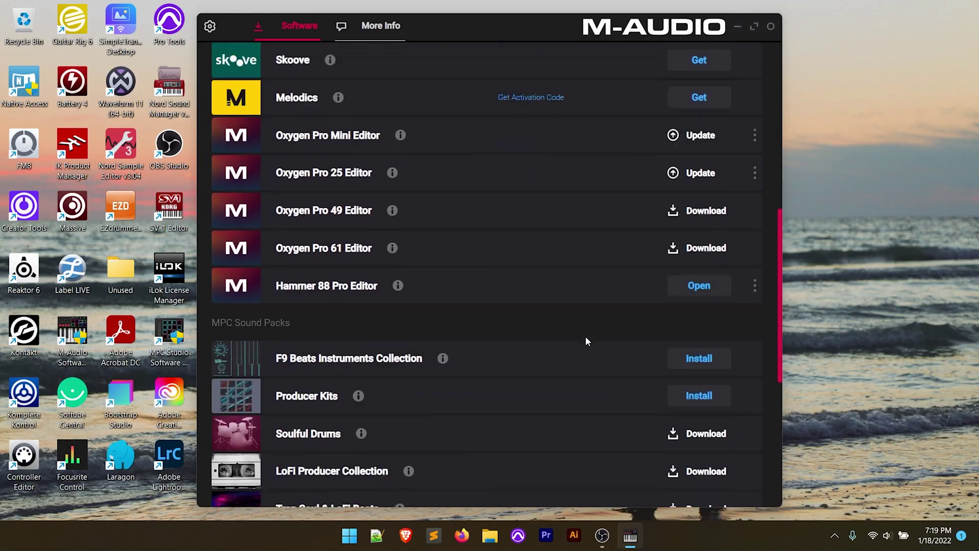
left_click(695, 300)
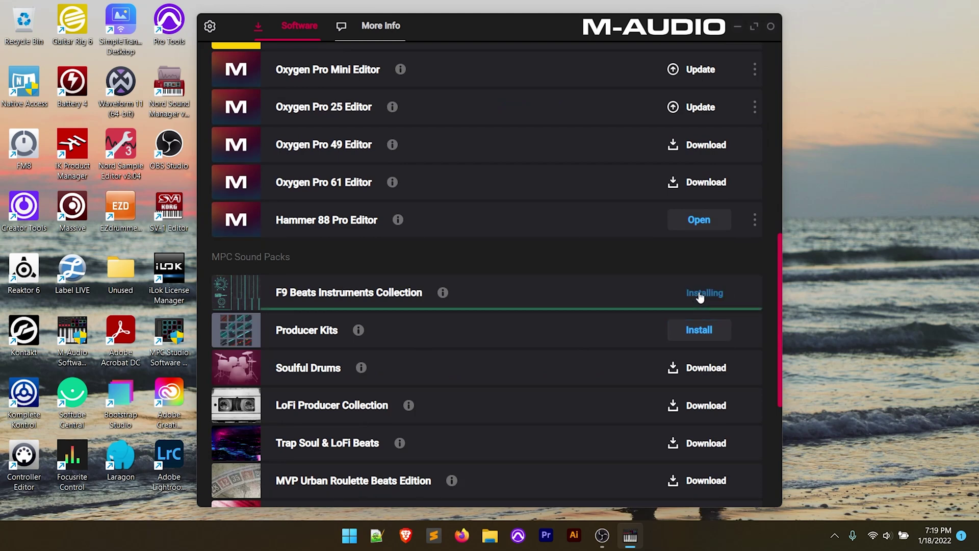
left_click(406, 329)
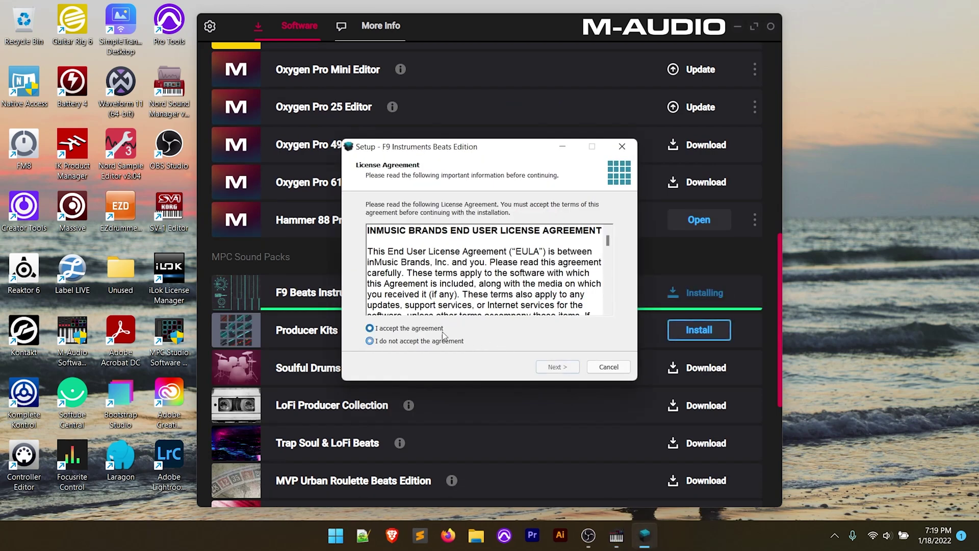
left_click(557, 366)
left_click(559, 367)
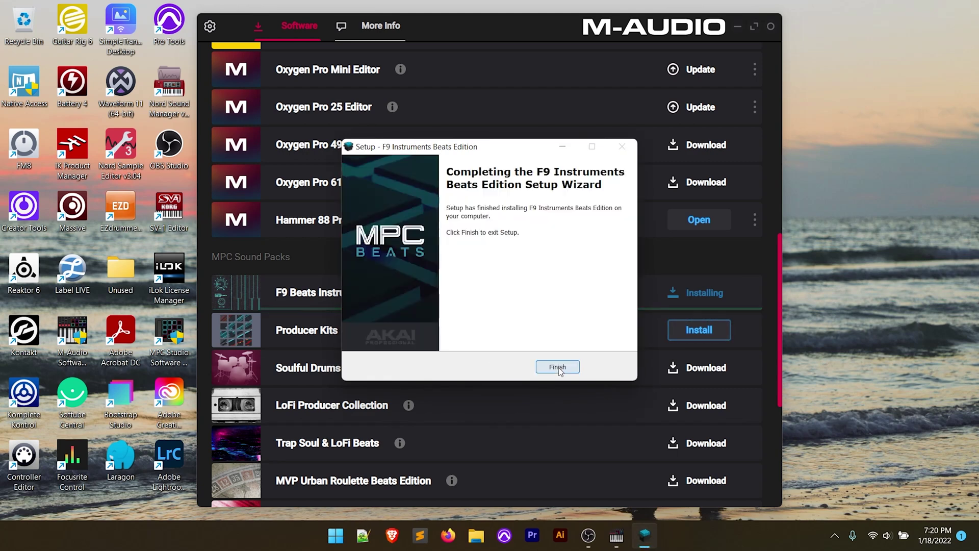
left_click(557, 368)
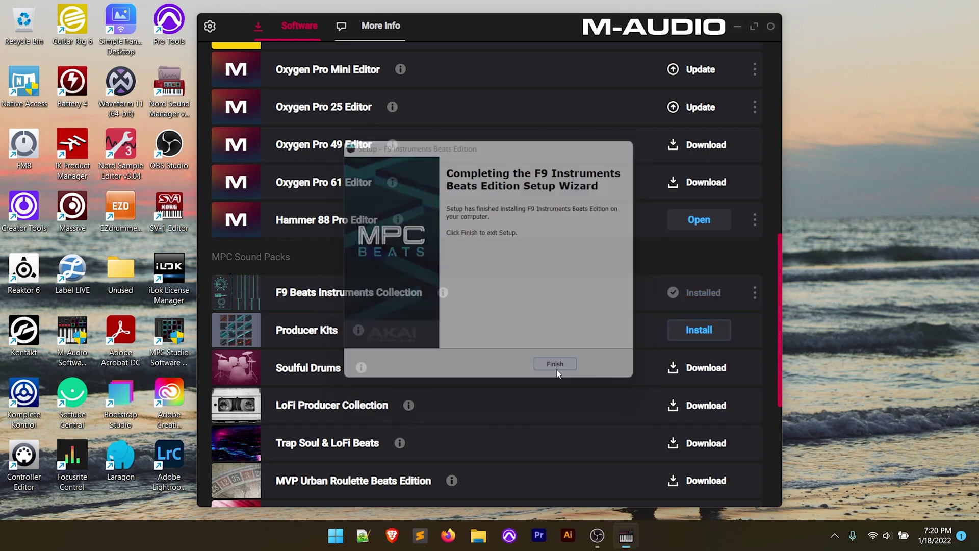
Install the Producer Kits sound pack, accepting its licence agreement.
left_click(710, 330)
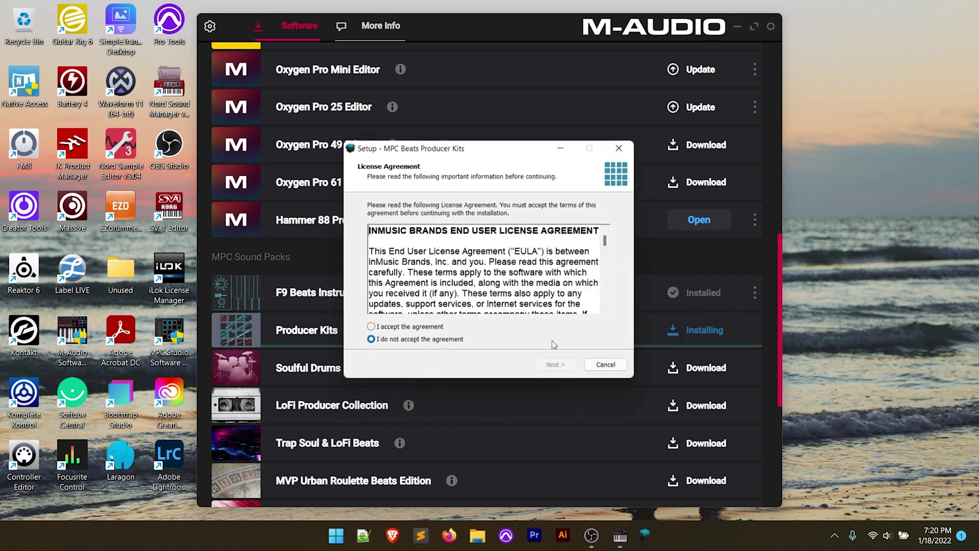
left_click(394, 329)
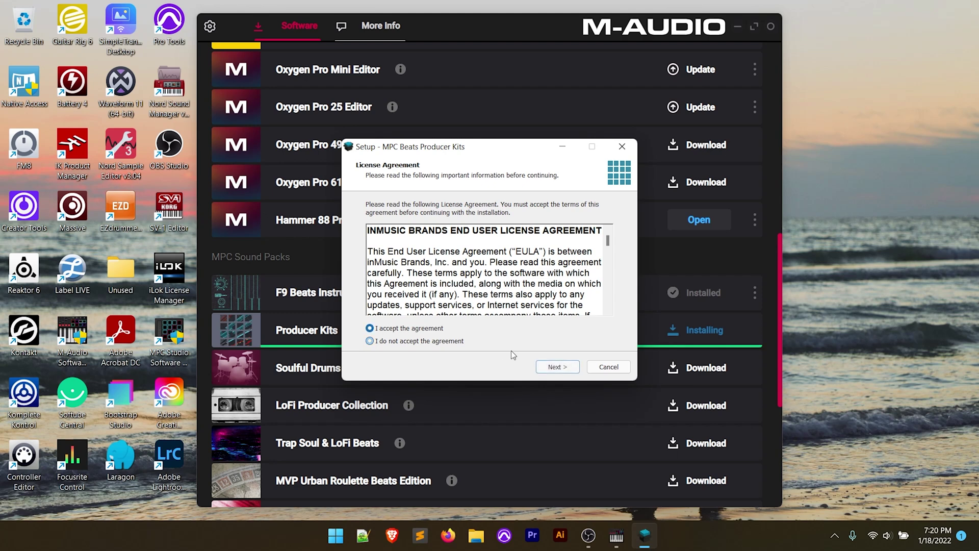
left_click(558, 367)
left_click(558, 366)
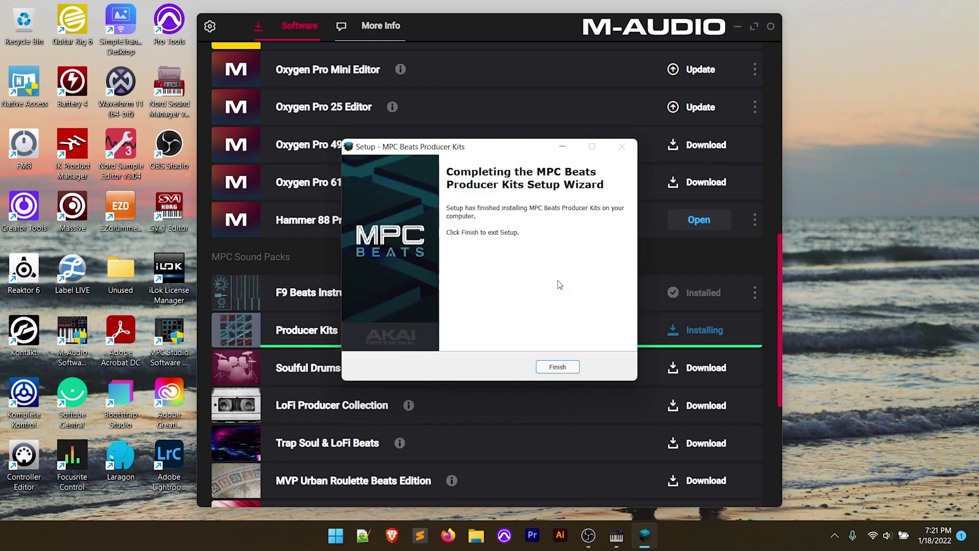
left_click(555, 368)
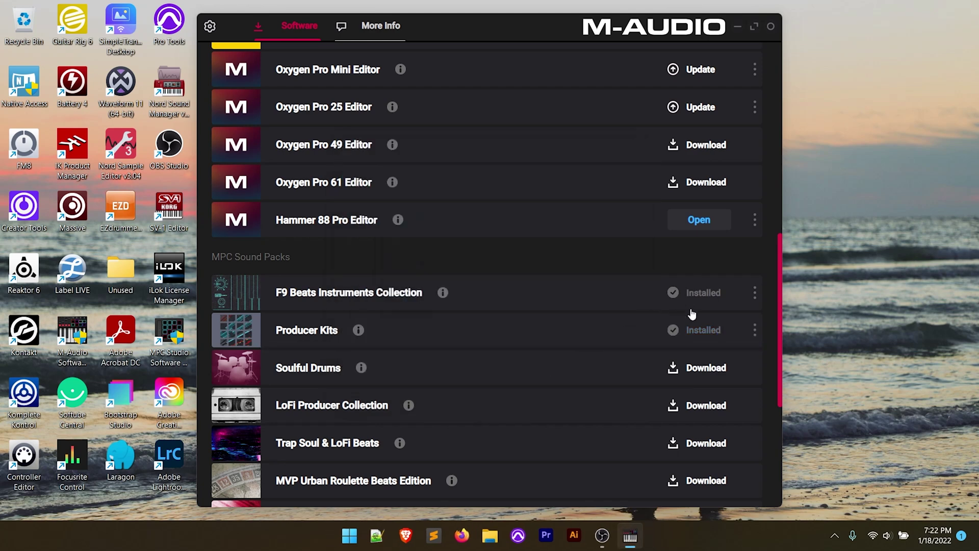
scroll(647, 330, "up", 5)
scroll(649, 335, "up", 4)
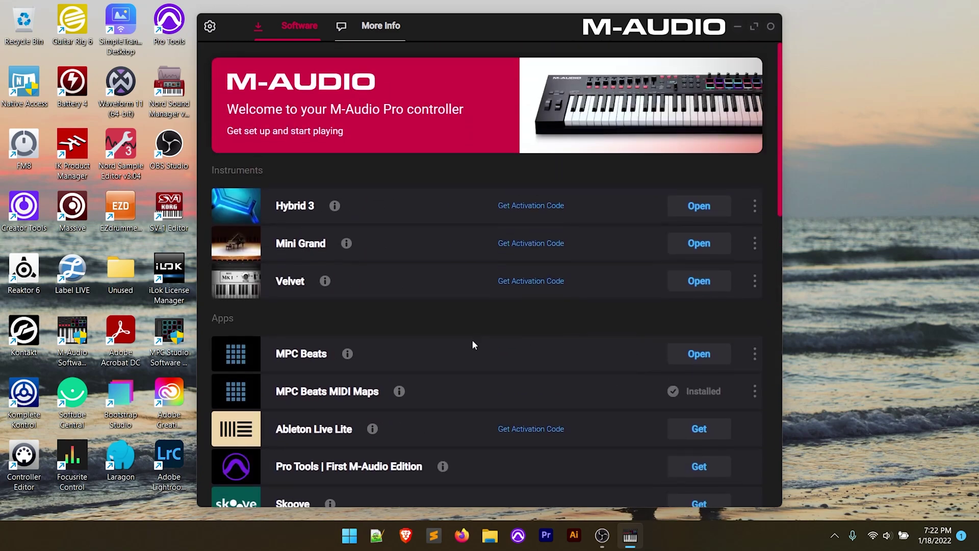
Launch MPC Beats, postpone the update, and start an Empty Project with MIDI Learn closed.
left_click(707, 355)
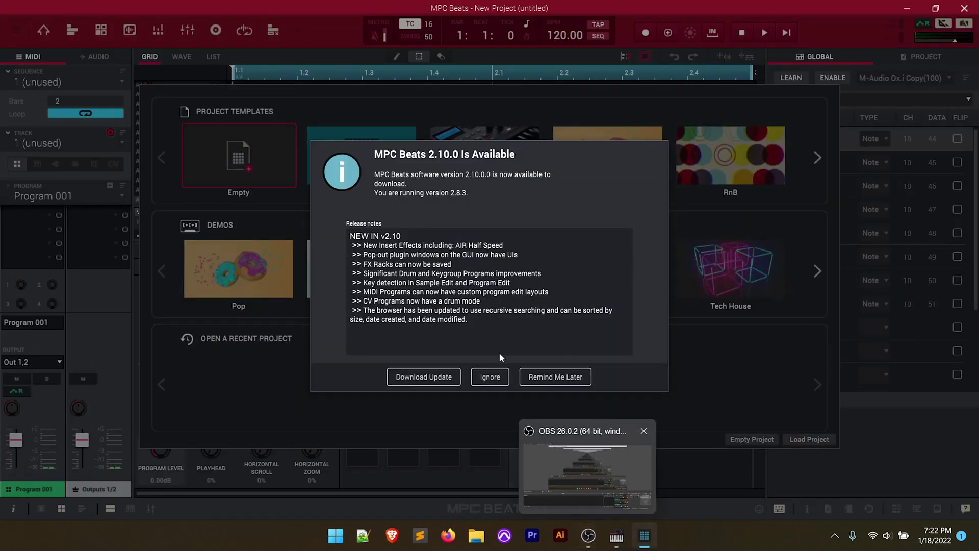
left_click(558, 377)
left_click(753, 439)
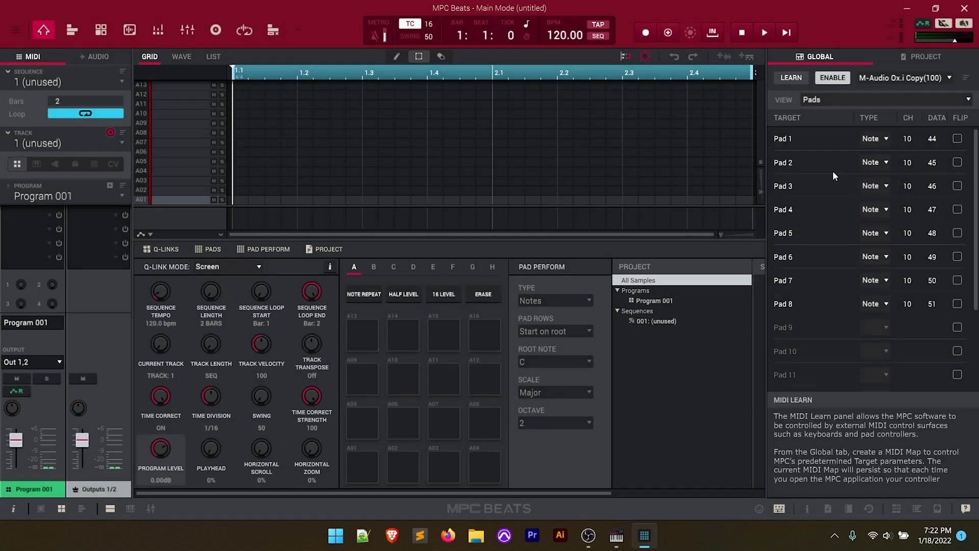
left_click(778, 509)
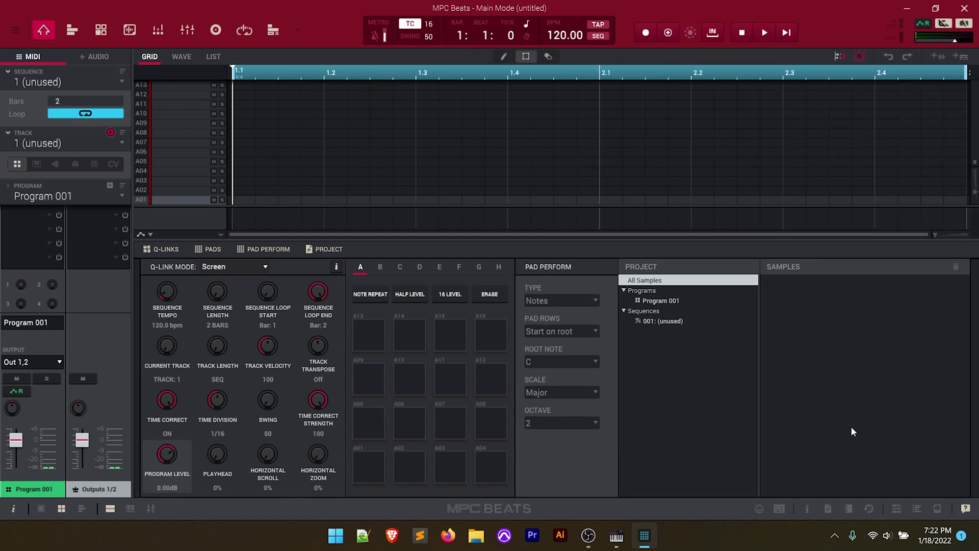
Open the Media Browser on the MPC Beats Producer Kits expansion, trying then clearing Electro House.
left_click(896, 507)
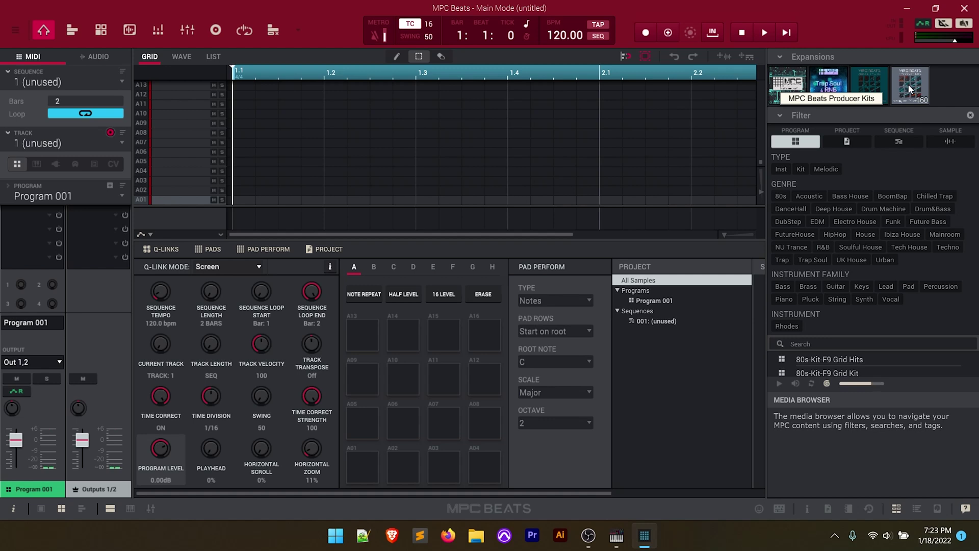
left_click(793, 87)
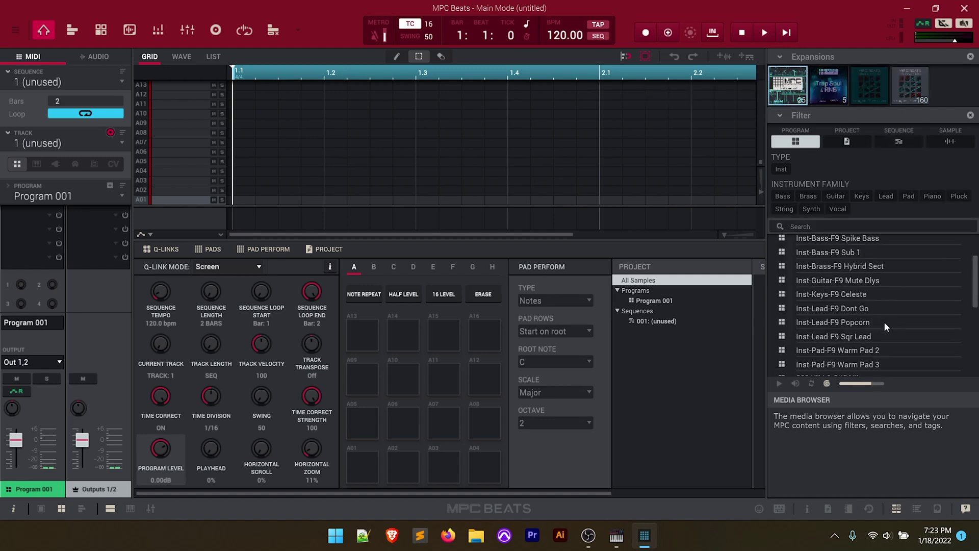
left_click(839, 83)
left_click(917, 84)
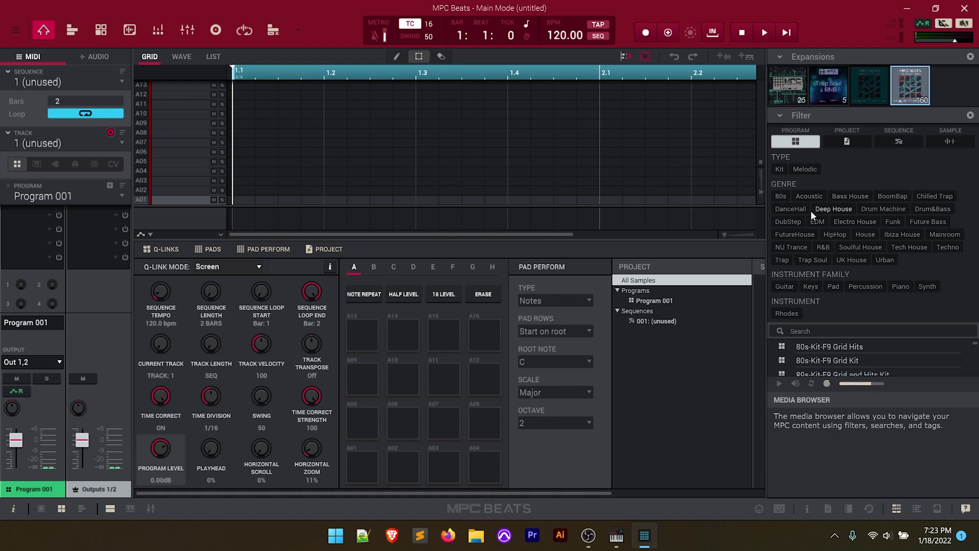
left_click(854, 222)
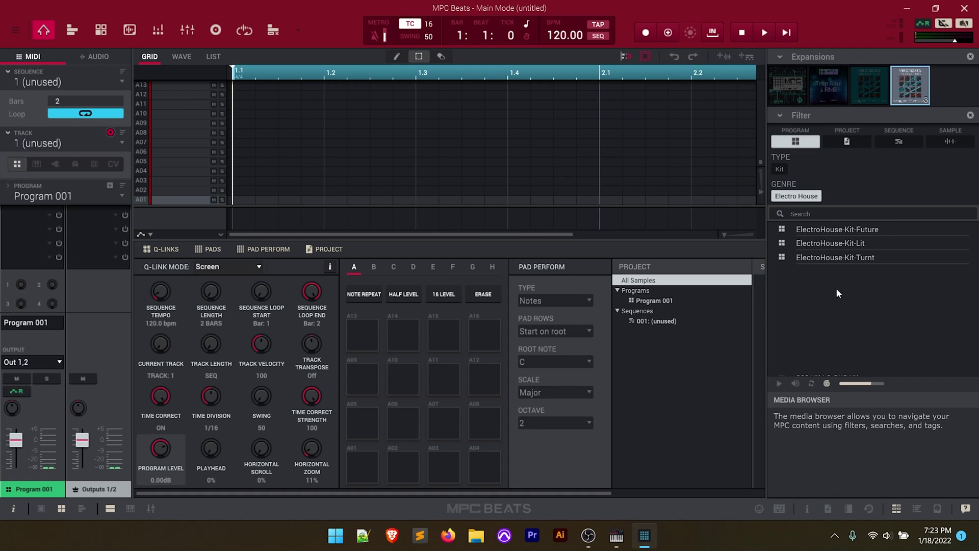
left_click(794, 198)
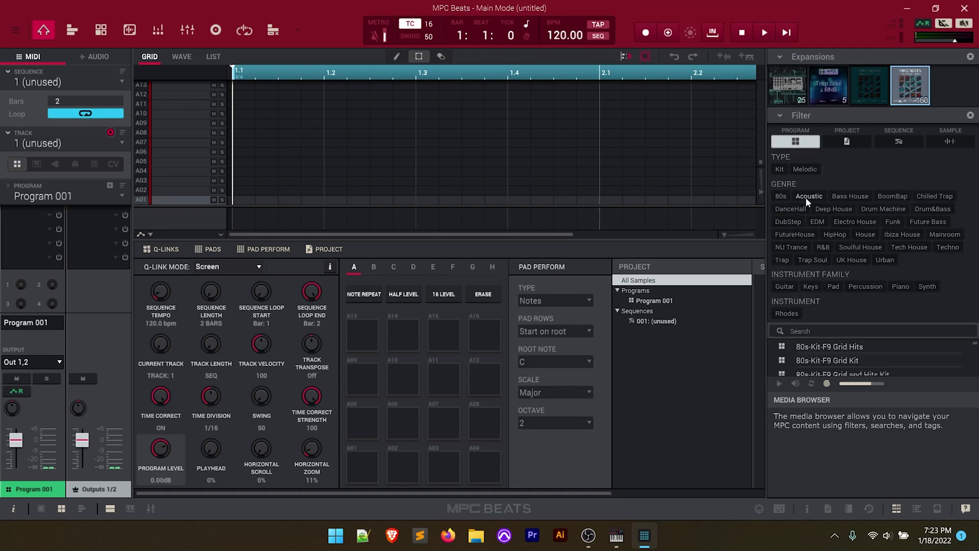
Look through House samples, then return to programs filtered to House kits.
left_click(955, 141)
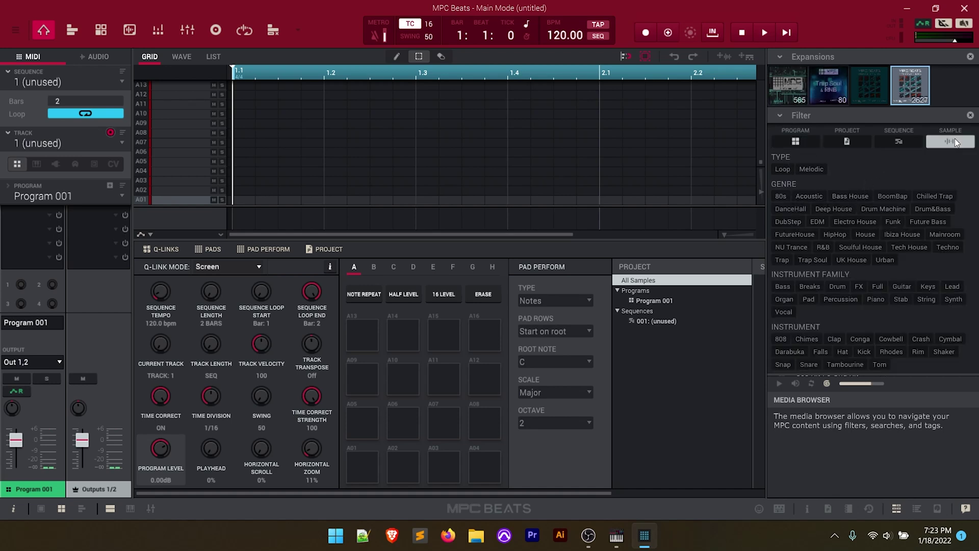
left_click(866, 234)
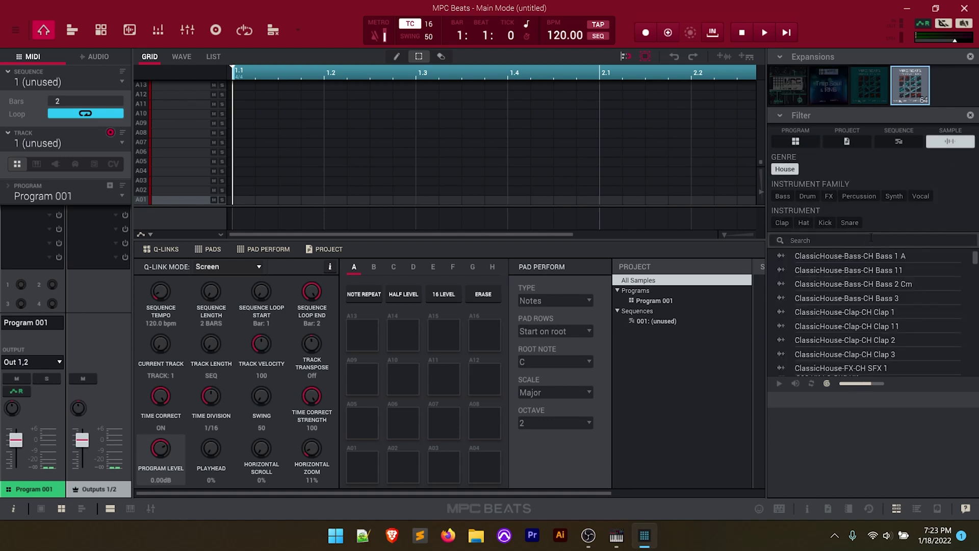
scroll(865, 314, "down", 10)
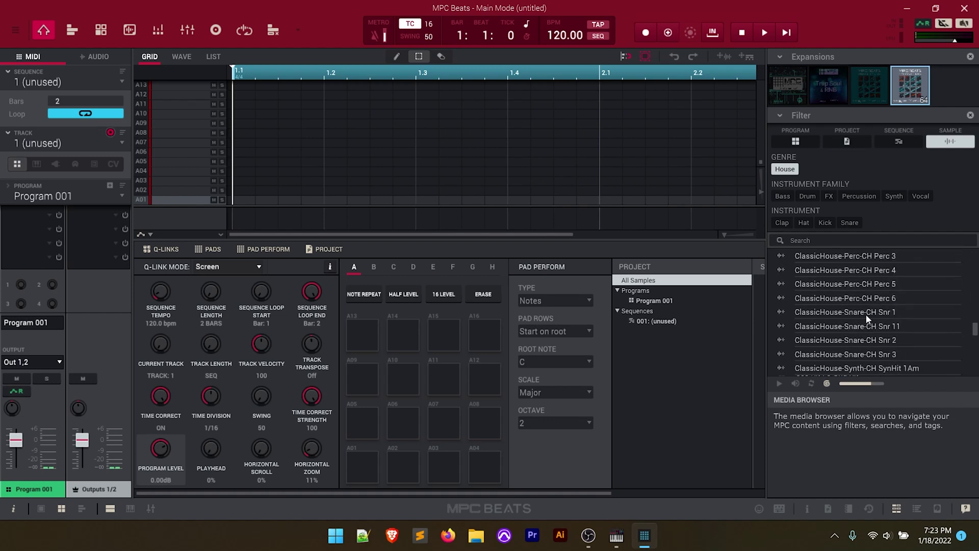
scroll(865, 314, "down", 3)
scroll(867, 316, "up", 10)
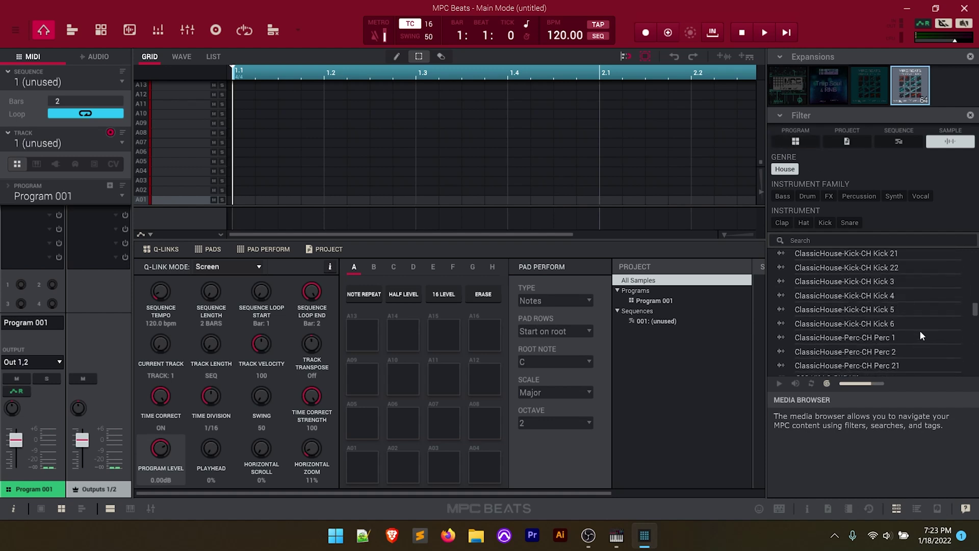
left_click(787, 170)
left_click(795, 143)
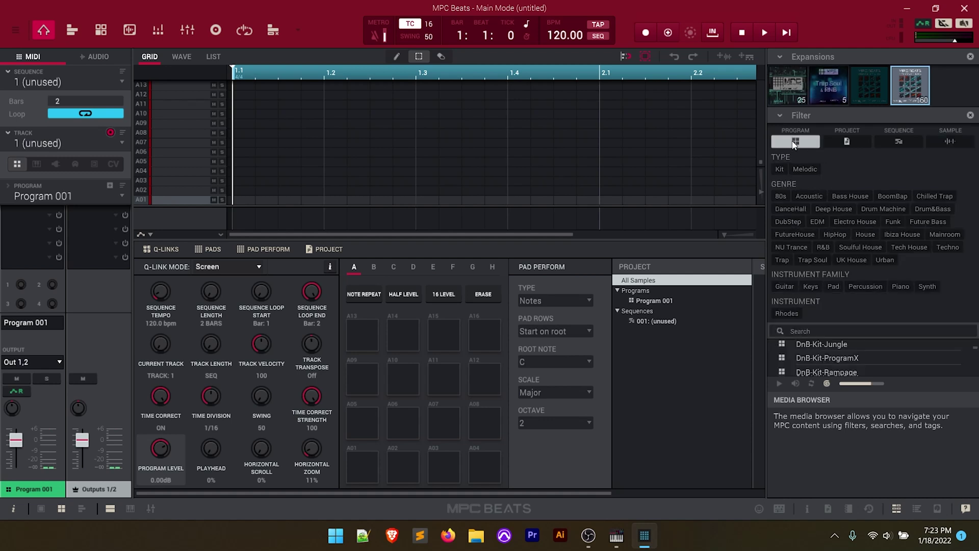
left_click(866, 236)
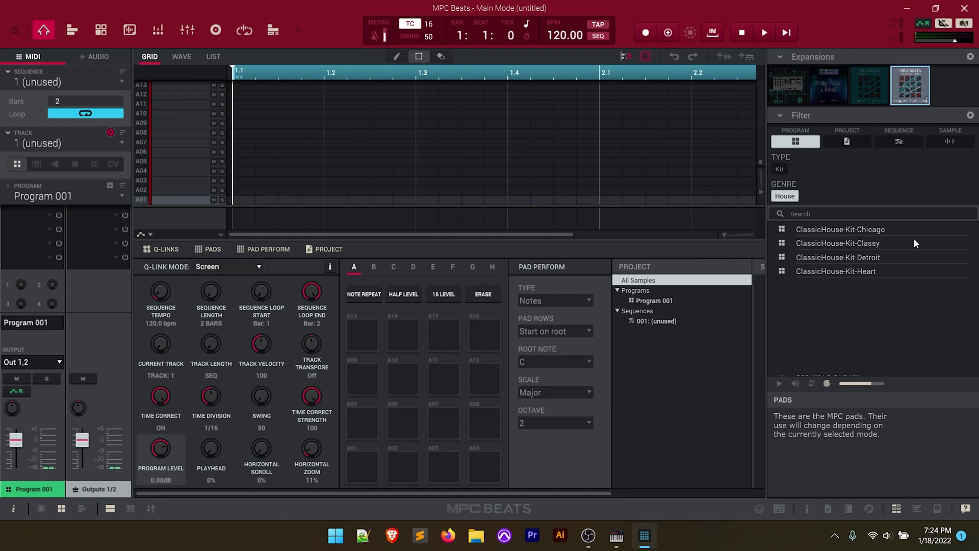
Load ClassicHouse-Kit-Chicago from the House programs list as Track 01's kit.
double_click(831, 230)
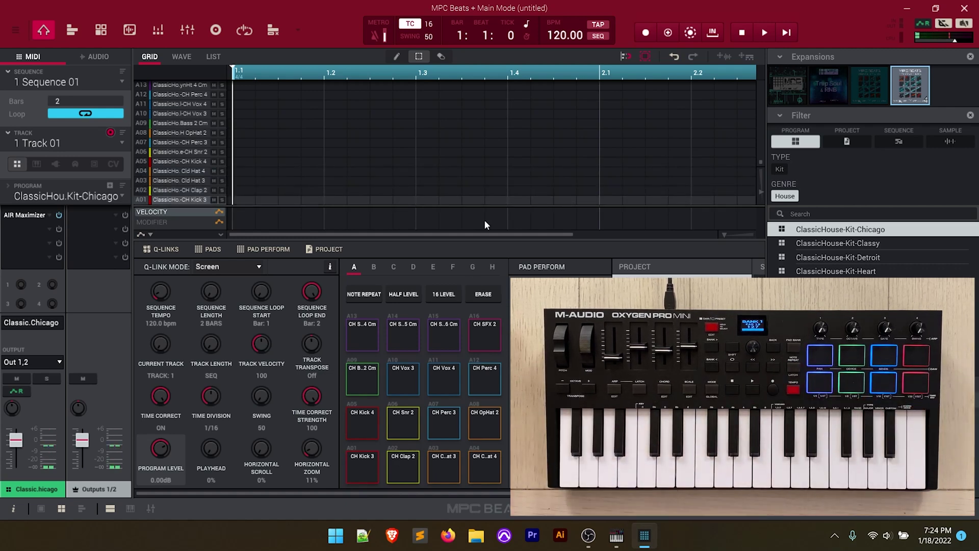
Arm recording and start playback to capture the pad performance into Sequence 01.
left_click(646, 32)
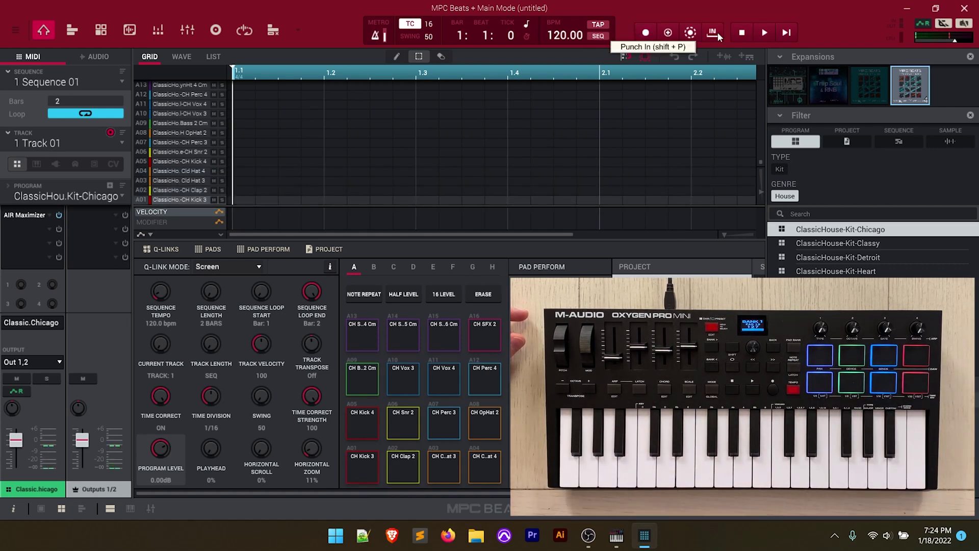
left_click(765, 33)
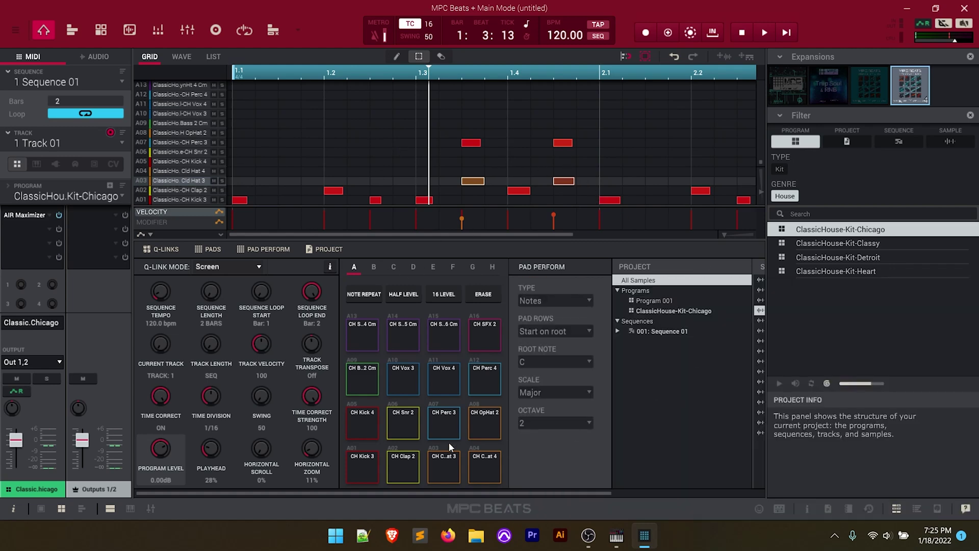
Load the ClassicHouse Classy, Detroit and Heart kits and switch Track 01 among them.
double_click(873, 243)
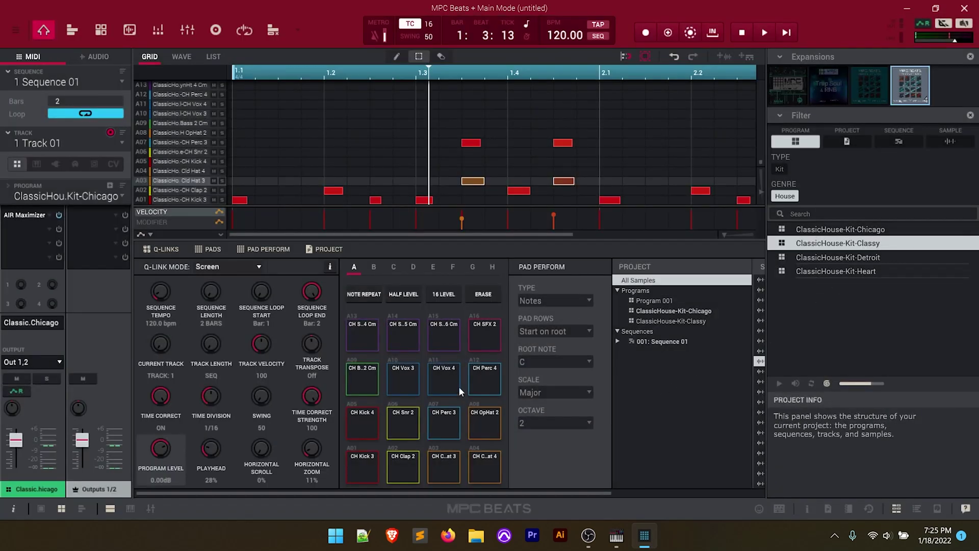
left_click(672, 319)
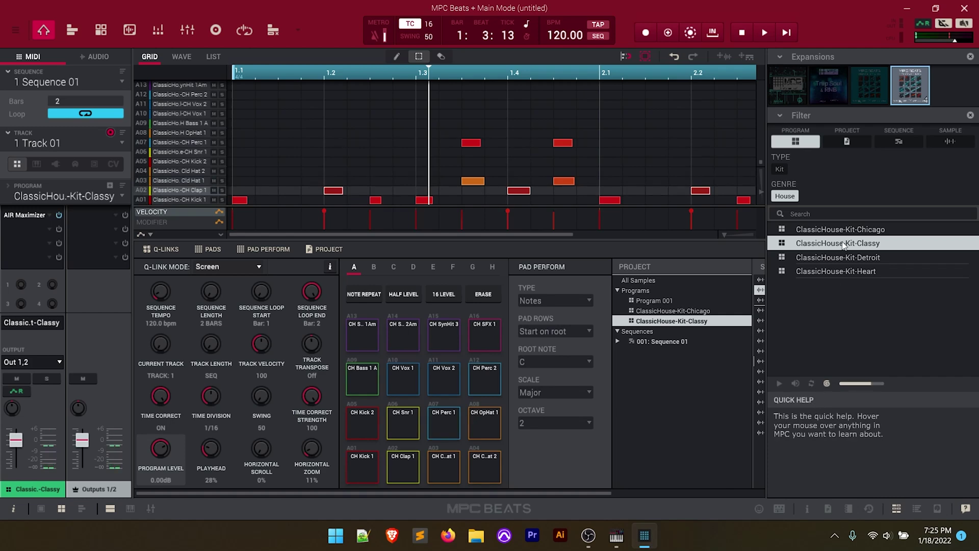
double_click(846, 257)
double_click(848, 271)
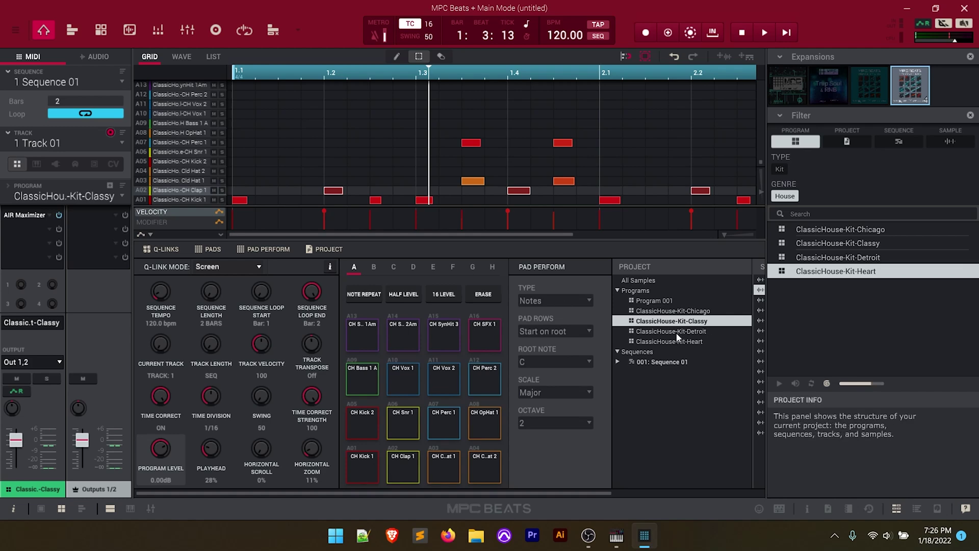
key("z")
left_click(695, 332)
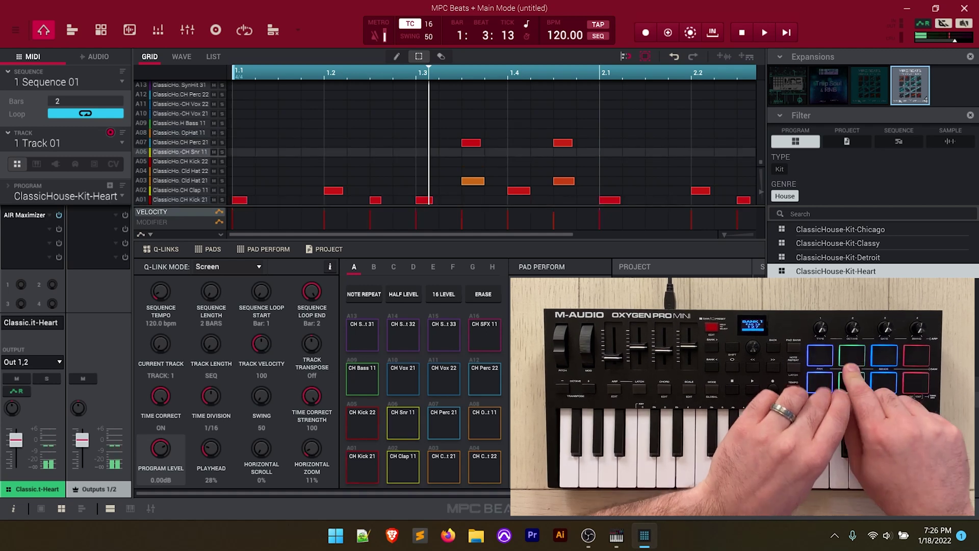
Drag ClassicHouse-Snare-CH Snr 11 from the samples onto pad A02, replacing the clap.
left_click_drag(610, 493, 748, 500)
scroll(647, 388, "left", 3)
scroll(648, 387, "right", 3)
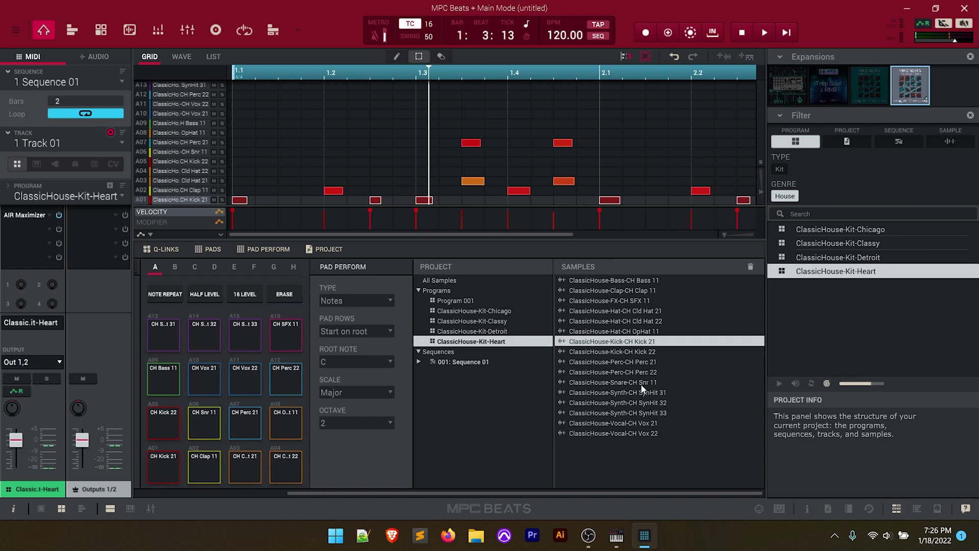
left_click_drag(642, 389, 203, 464)
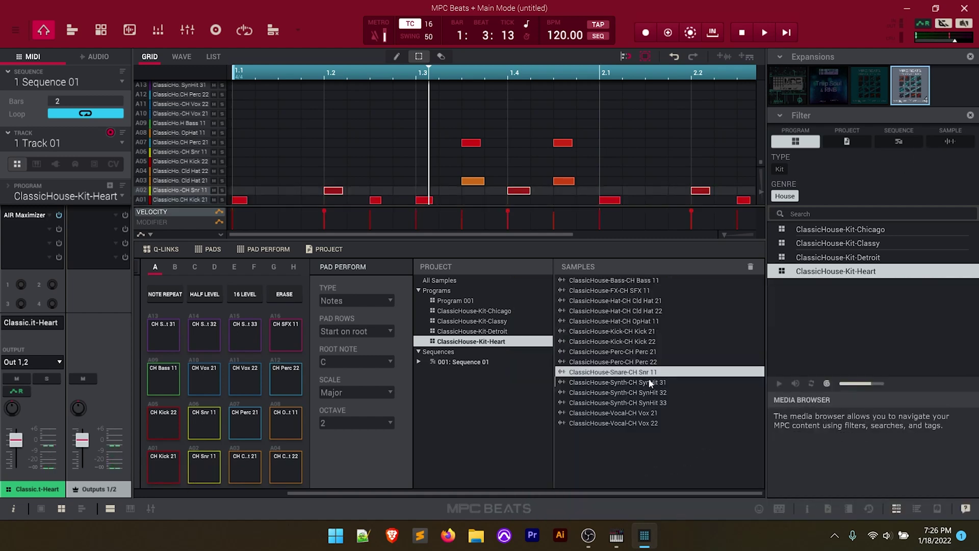
Filter the browser to Deep House samples and put DH Kick 19 on pad A01.
left_click(789, 196)
left_click(950, 144)
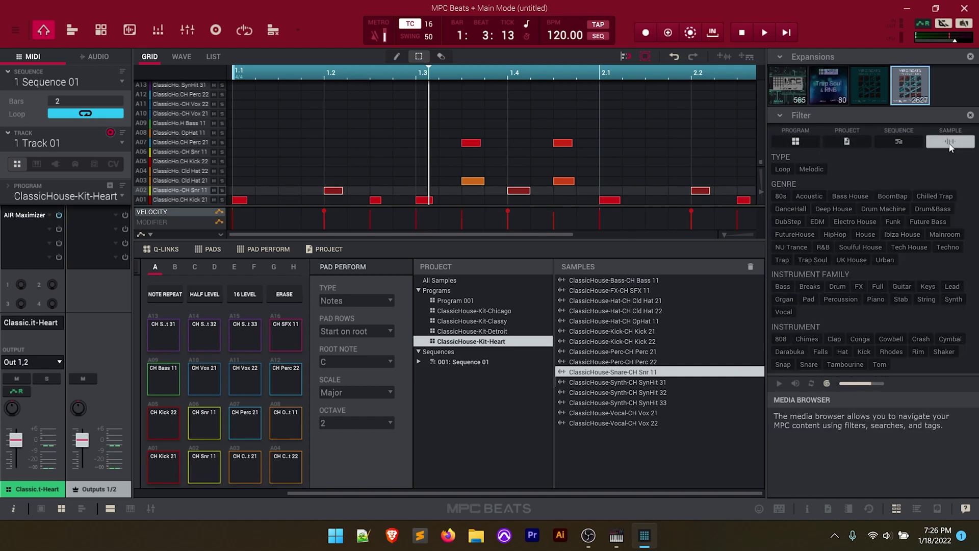
left_click(839, 210)
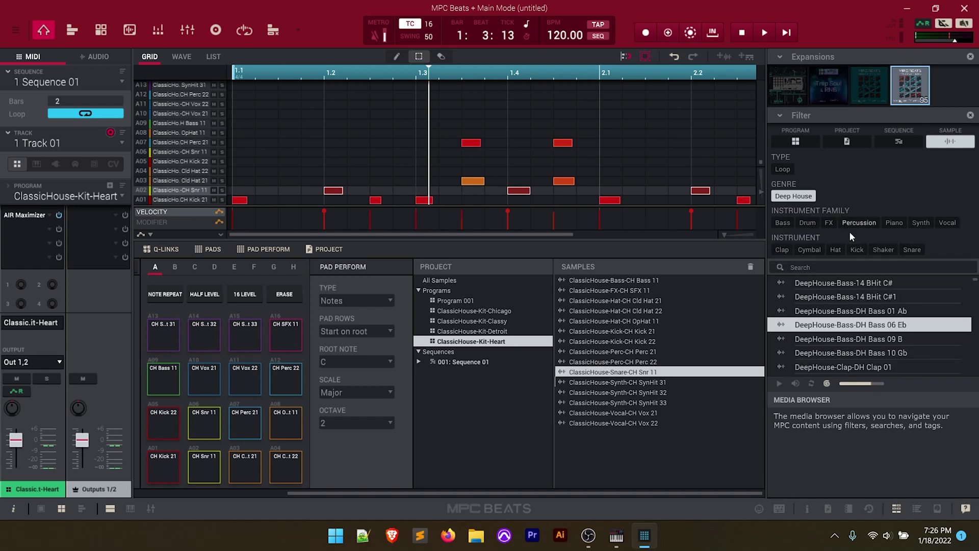
scroll(901, 359, "down", 3)
scroll(888, 339, "down", 5)
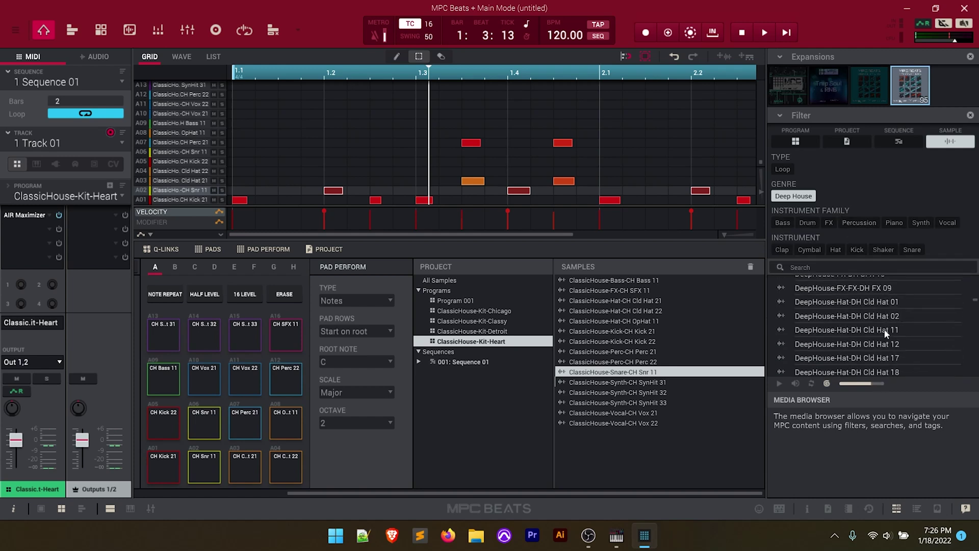
scroll(886, 334, "down", 3)
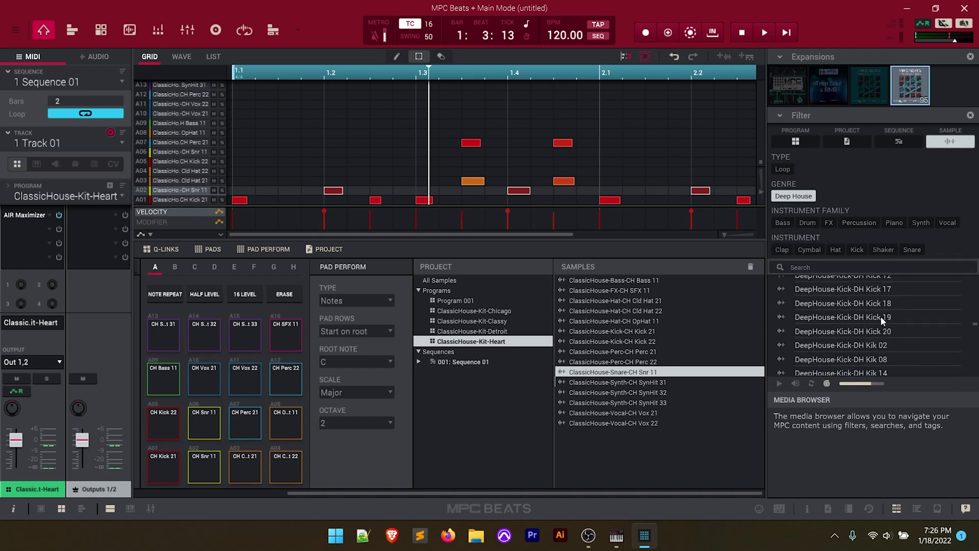
scroll(874, 311, "up", 1)
left_click_drag(875, 313, 163, 466)
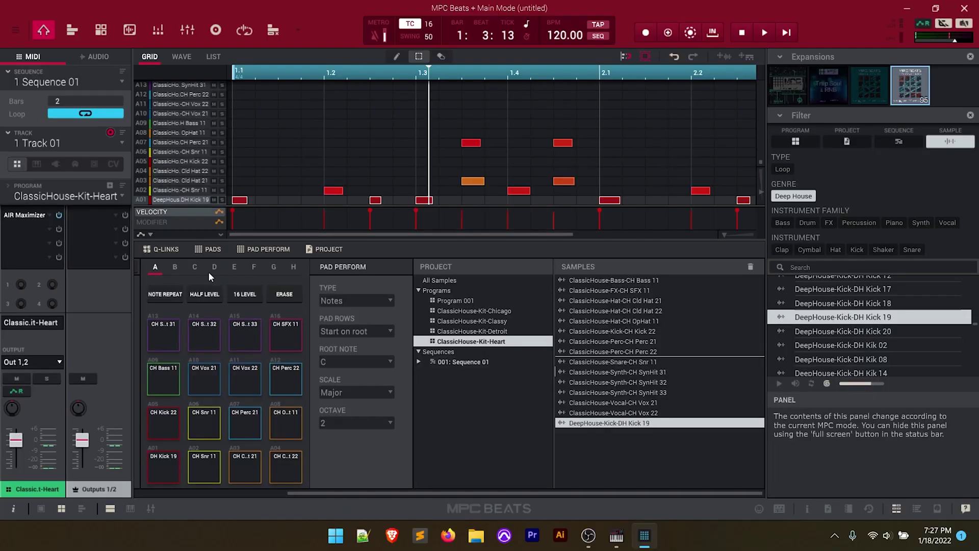
Make the track a Plugin 001 TubeSynth instrument on its Default preset and open the synth editor.
left_click(55, 164)
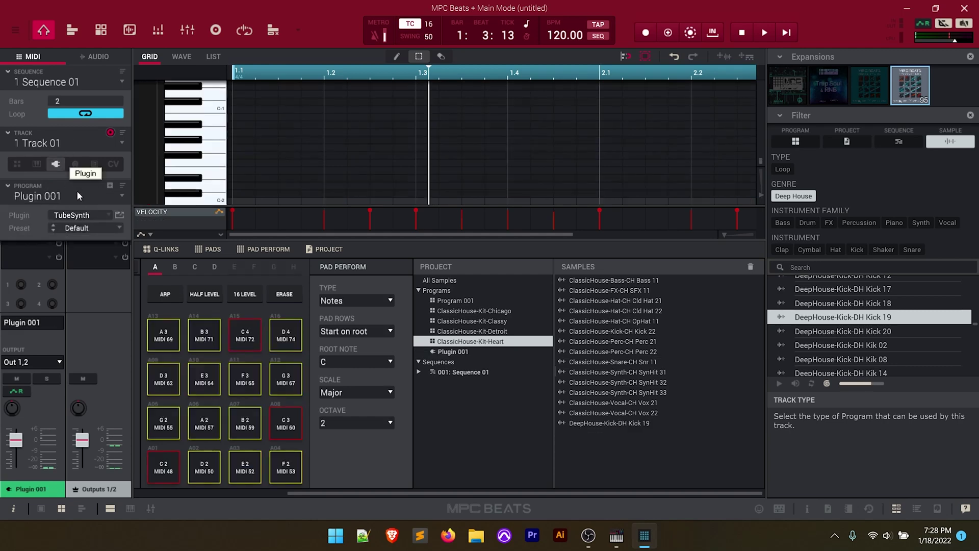
left_click(106, 215)
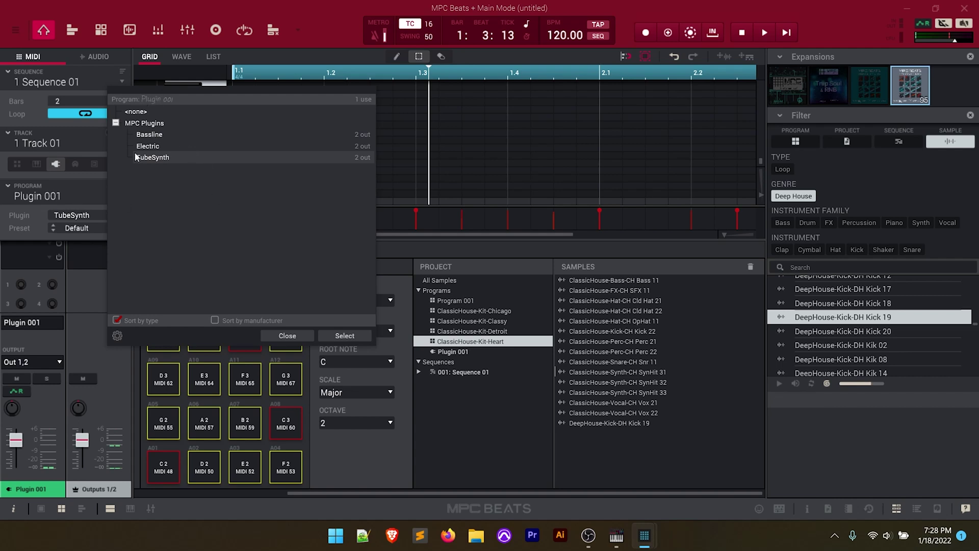
left_click(89, 238)
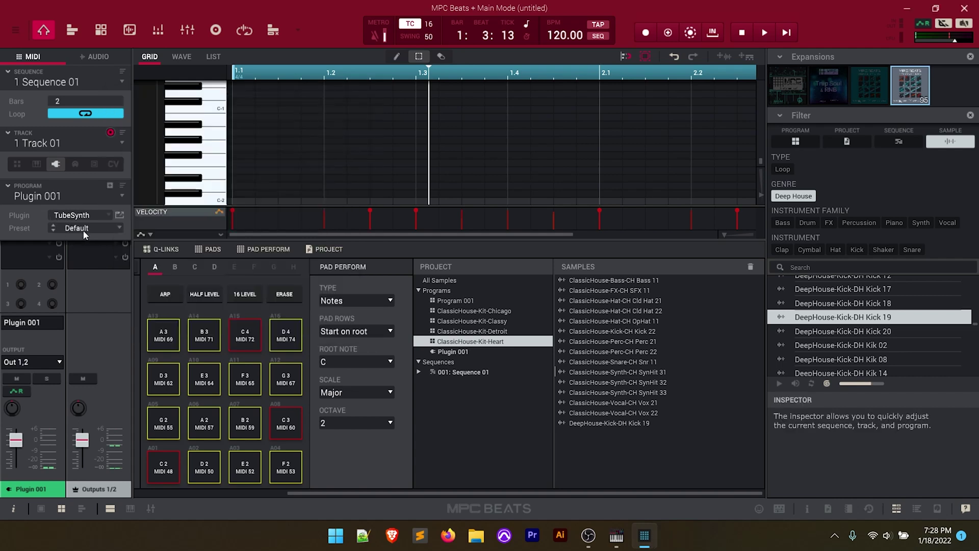
left_click(87, 230)
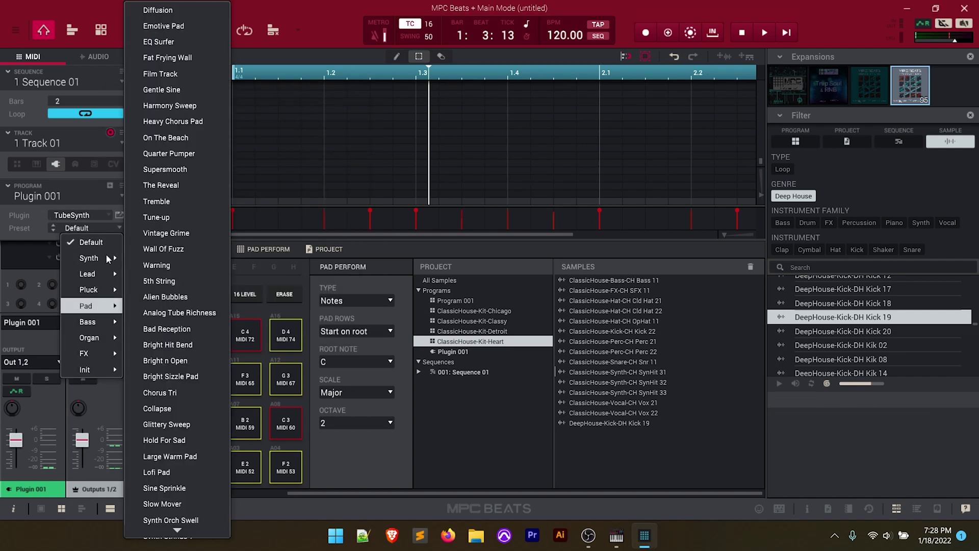
left_click(97, 210)
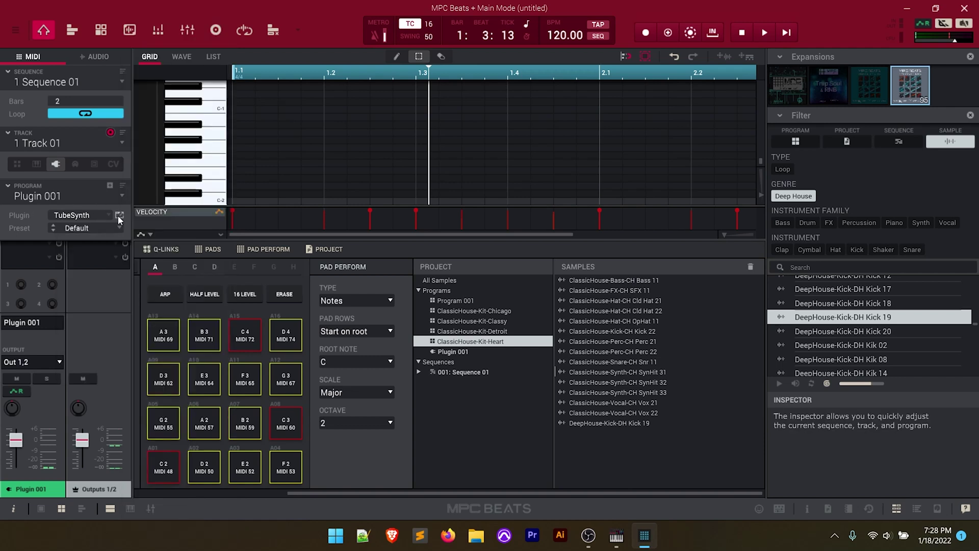
left_click(120, 216)
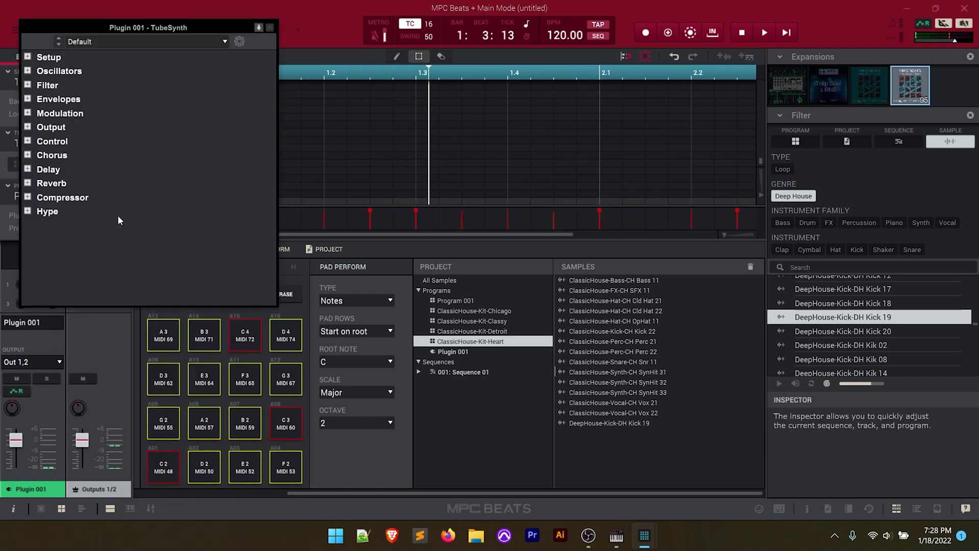
Load the Synth > Attack n Swell preset in TubeSynth and move its window to the centre.
left_click(28, 58)
left_click(28, 56)
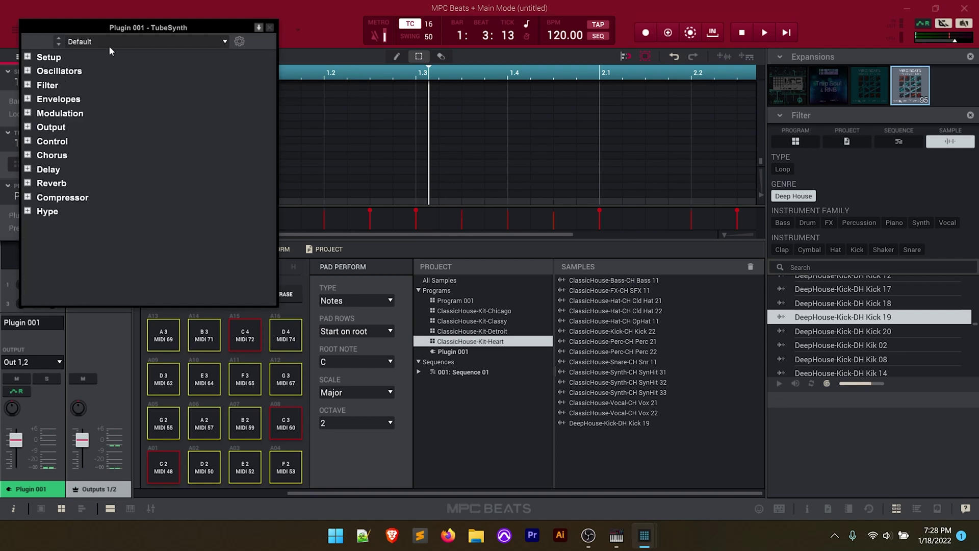
left_click(207, 46)
mouse_move(120, 71)
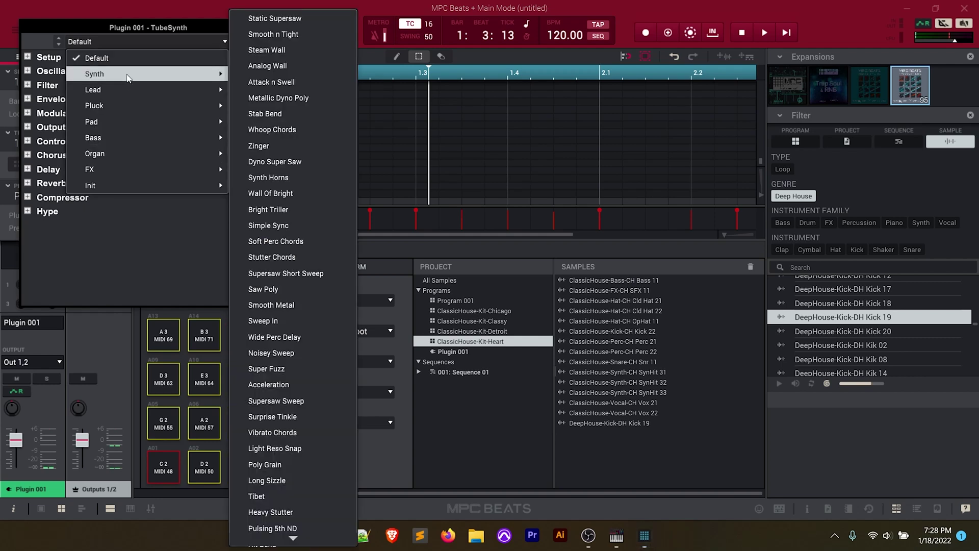
left_click(278, 81)
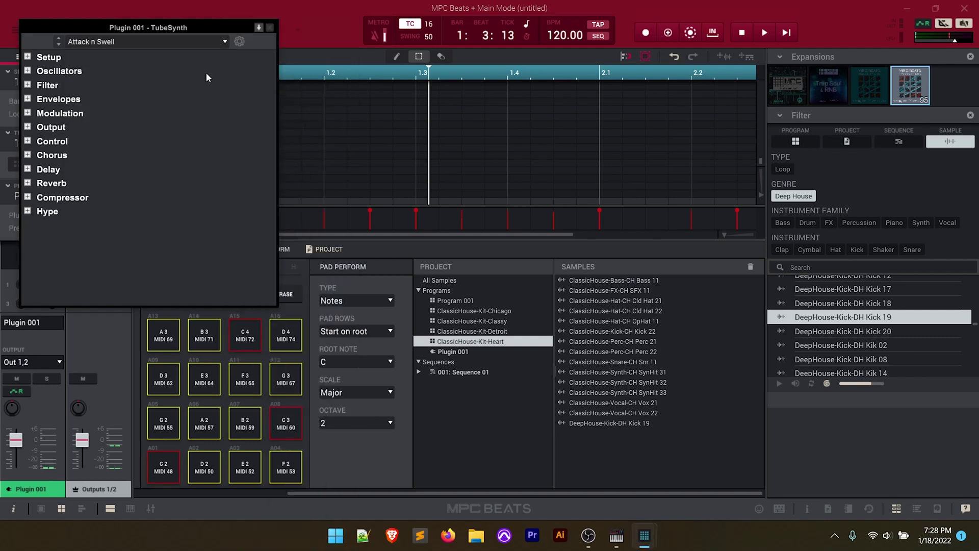
left_click_drag(62, 27, 379, 129)
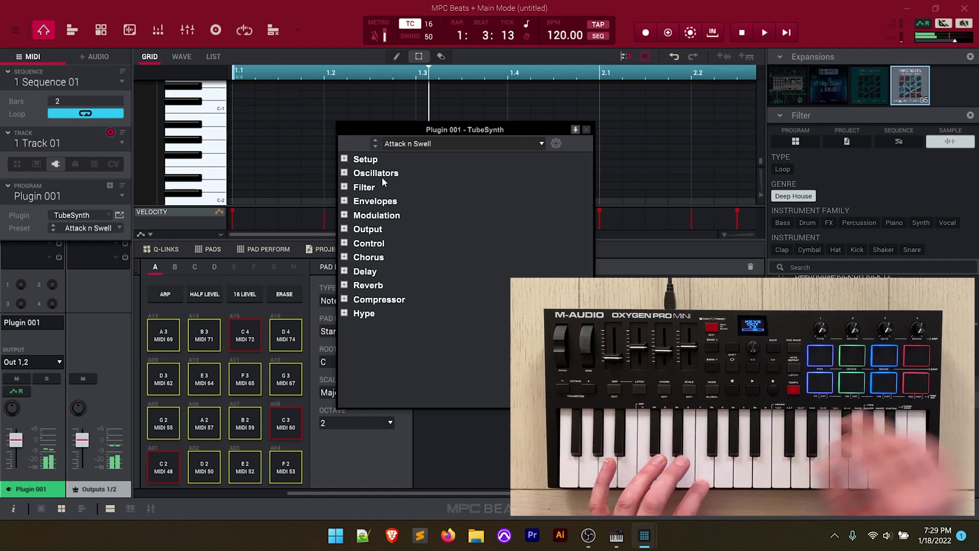
Close the TubeSynth editor and switch the synth to the Pluck > Bend Steam preset.
left_click(111, 228)
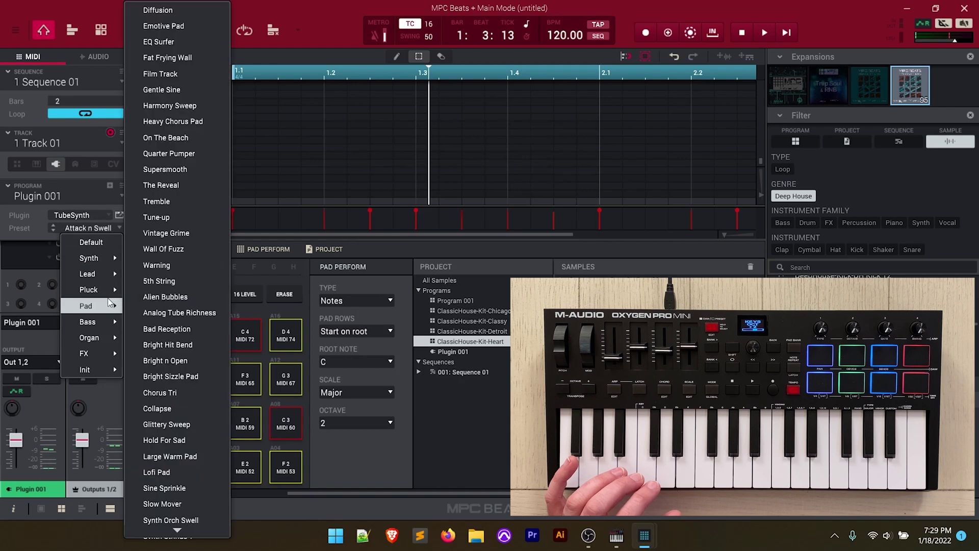
mouse_move(120, 291)
left_click(175, 300)
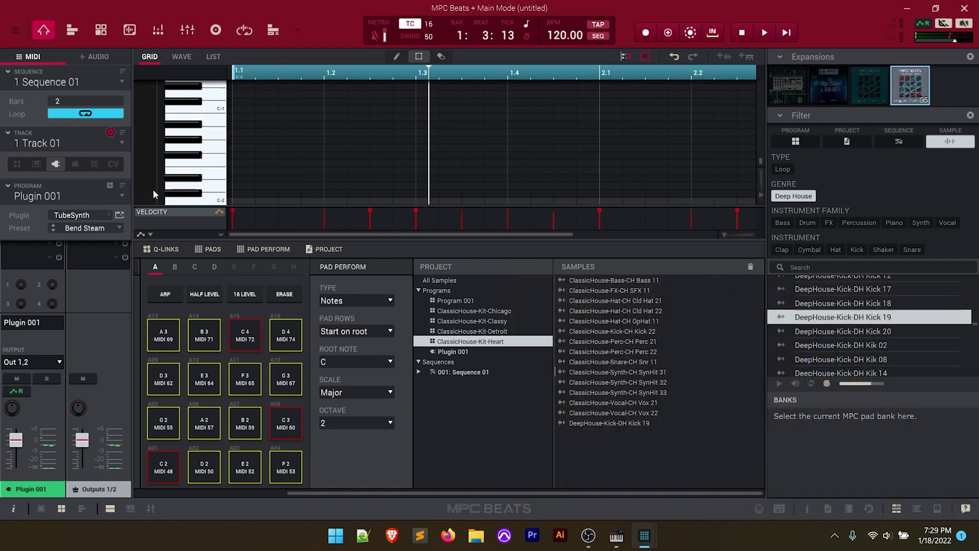
left_click(18, 164)
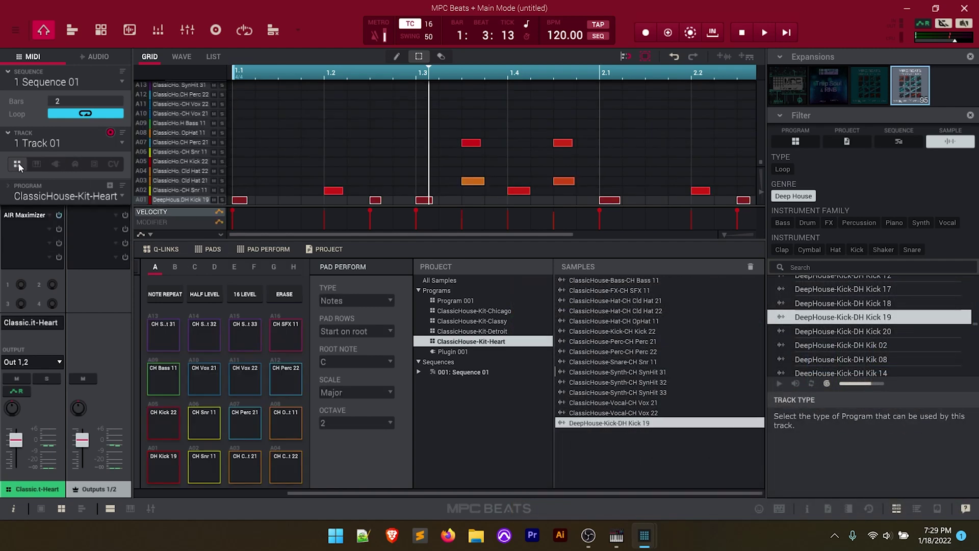
left_click(56, 165)
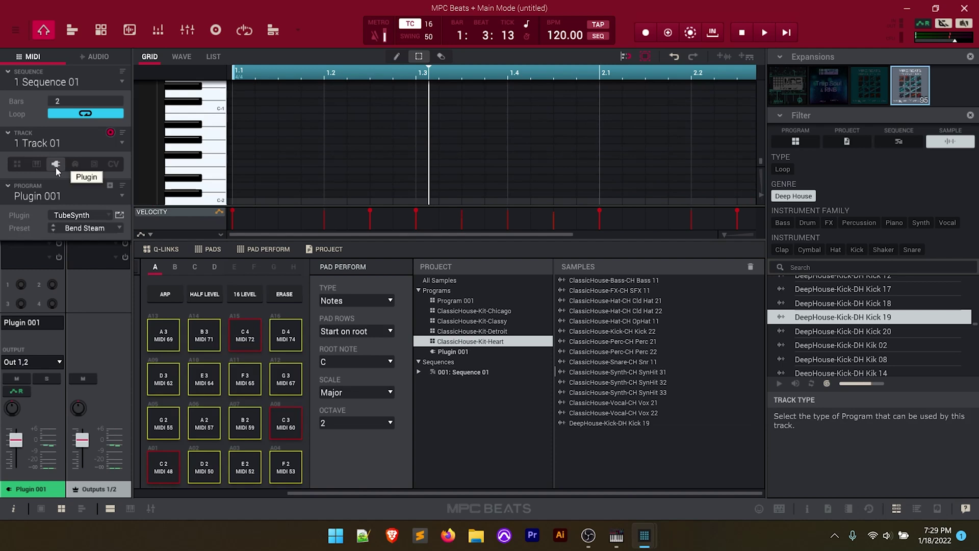